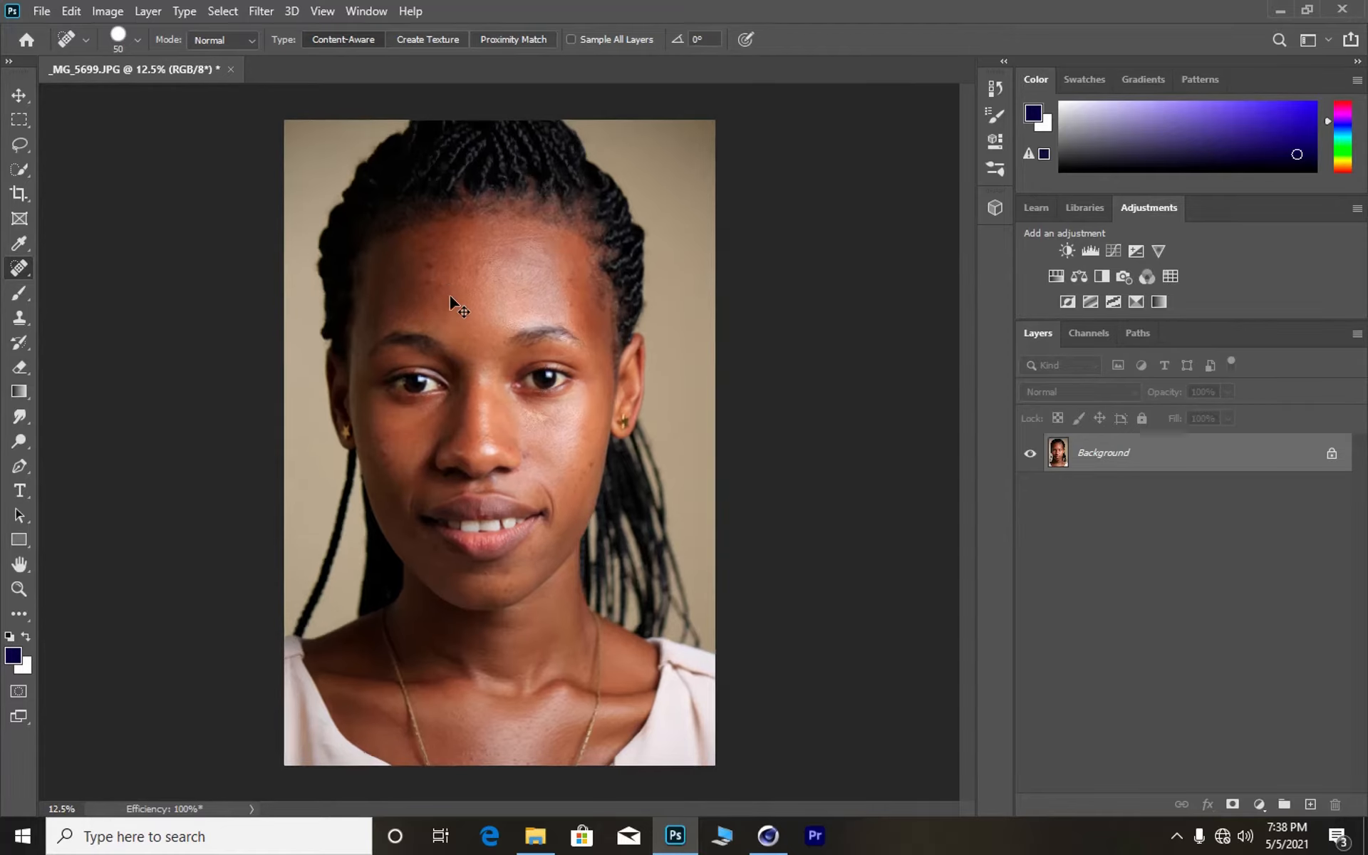
Remove the blemishes across the forehead with the Spot Healing Brush in Content-Aware mode
key("ctrl+plus")
key("ctrl+plus")
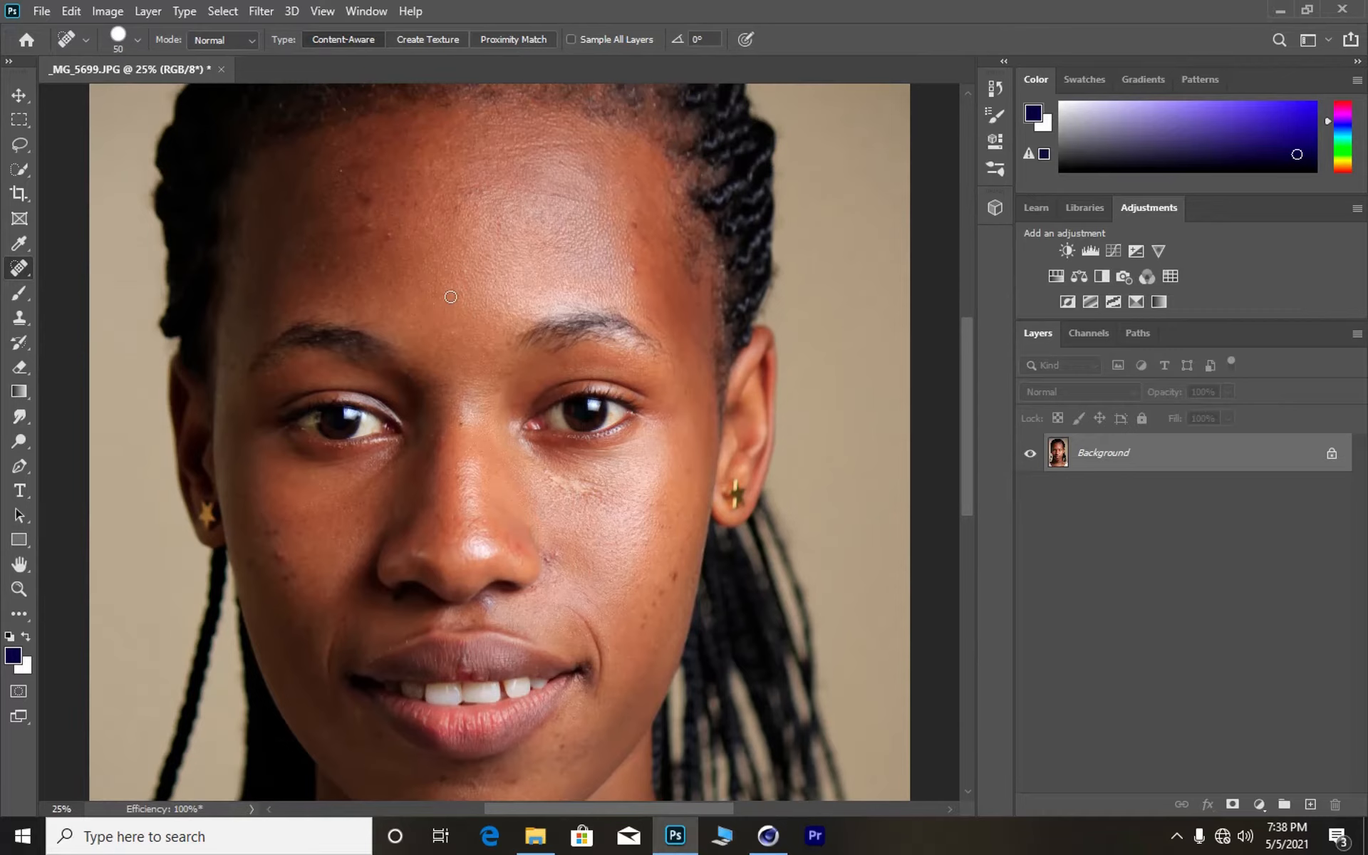
left_click(390, 241)
left_click(357, 226)
left_click(379, 233)
left_click(335, 261)
left_click(322, 263)
left_click(364, 164)
left_click(637, 268)
left_click(634, 224)
left_click(594, 179)
Heal the dark spots on both cheeks and beside the nose with the Spot Healing Brush
left_click(666, 527)
left_click(672, 570)
left_click(669, 572)
left_click(655, 599)
left_click(547, 562)
left_click(280, 558)
left_click(270, 532)
left_click(282, 528)
Heal the remaining spots around the chin, below the mouth and on the cheek
scroll(360, 705, "down", 2)
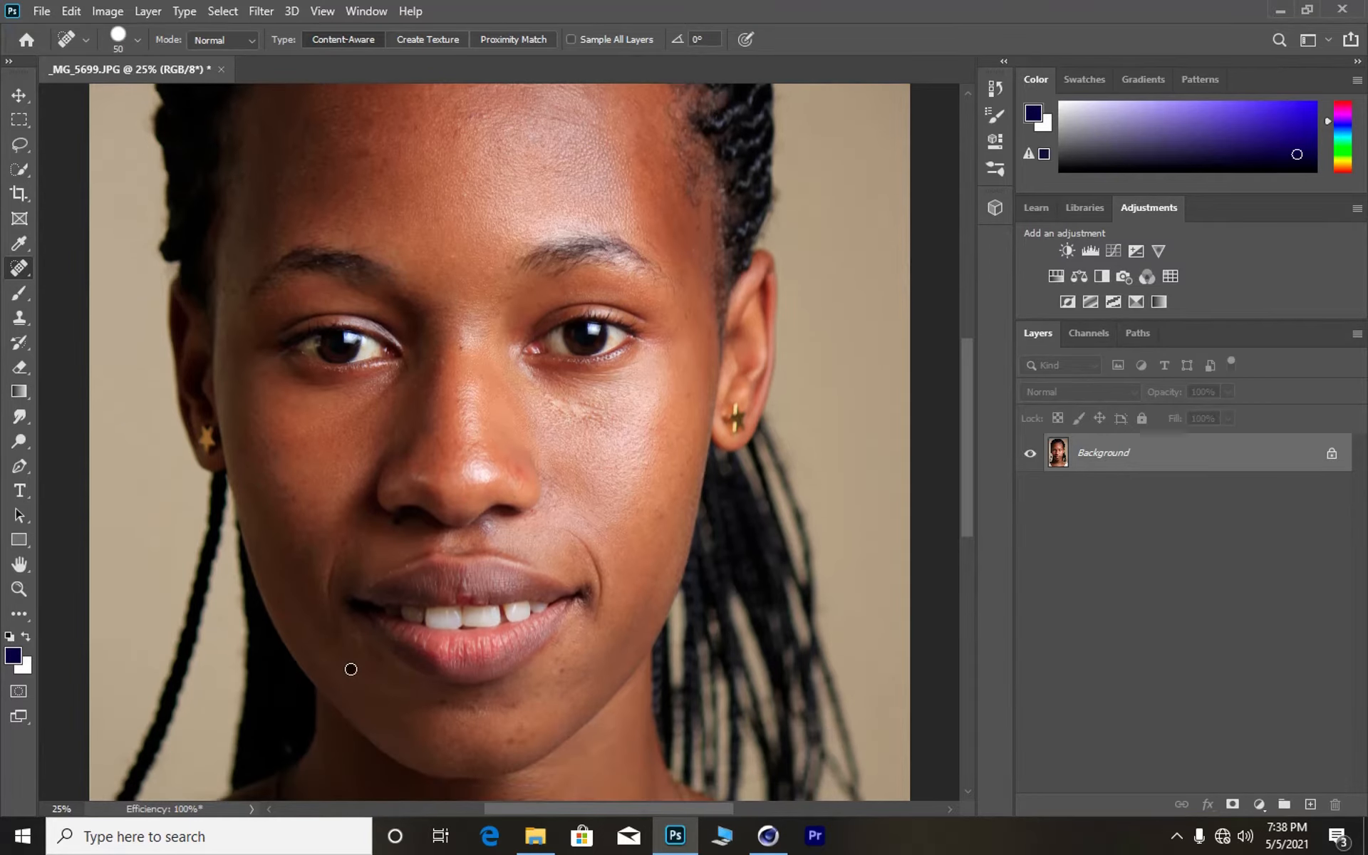
left_click(381, 657)
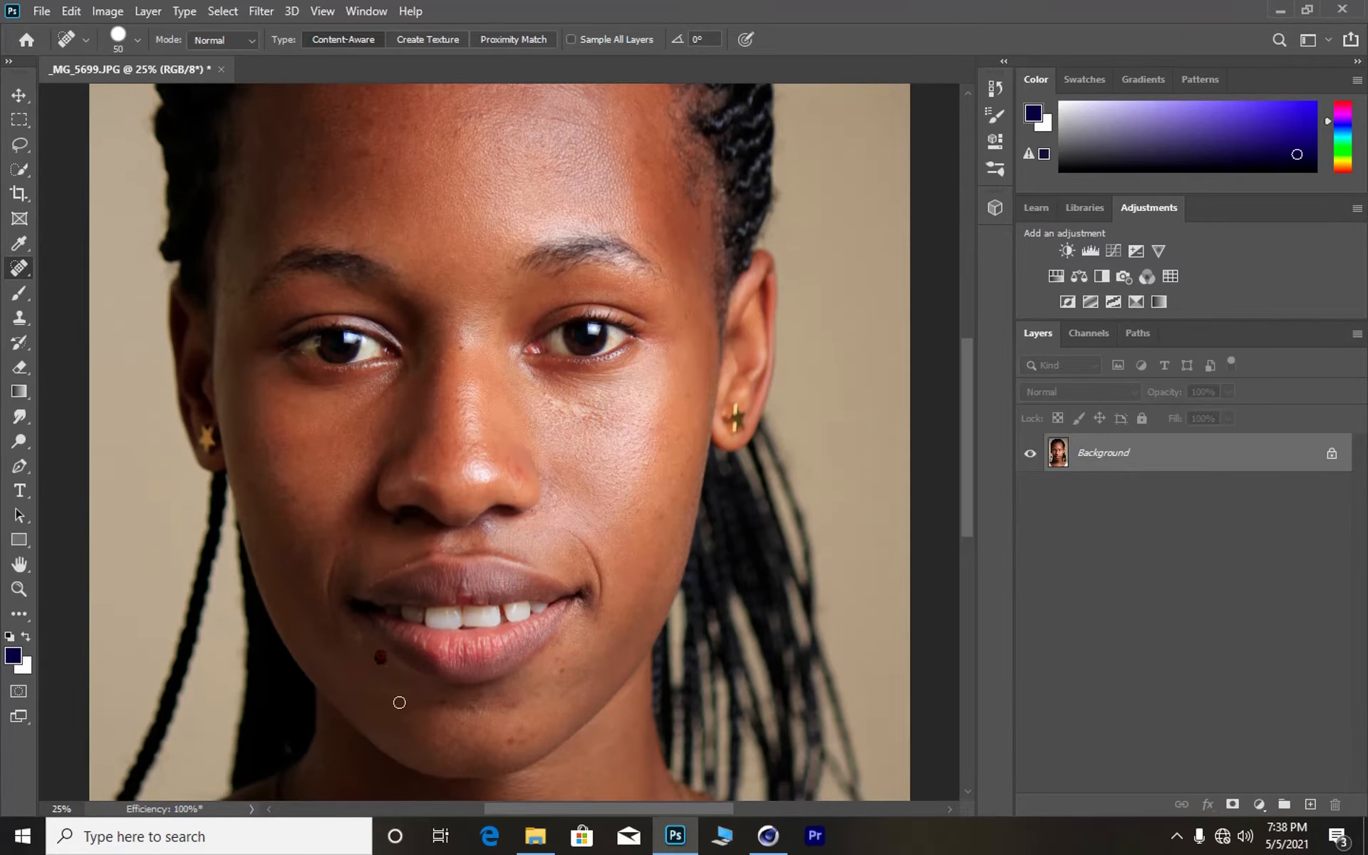
left_click(476, 706)
left_click(510, 699)
left_click(561, 662)
left_click(663, 516)
scroll(626, 578, "up", 1)
scroll(627, 577, "down", 2)
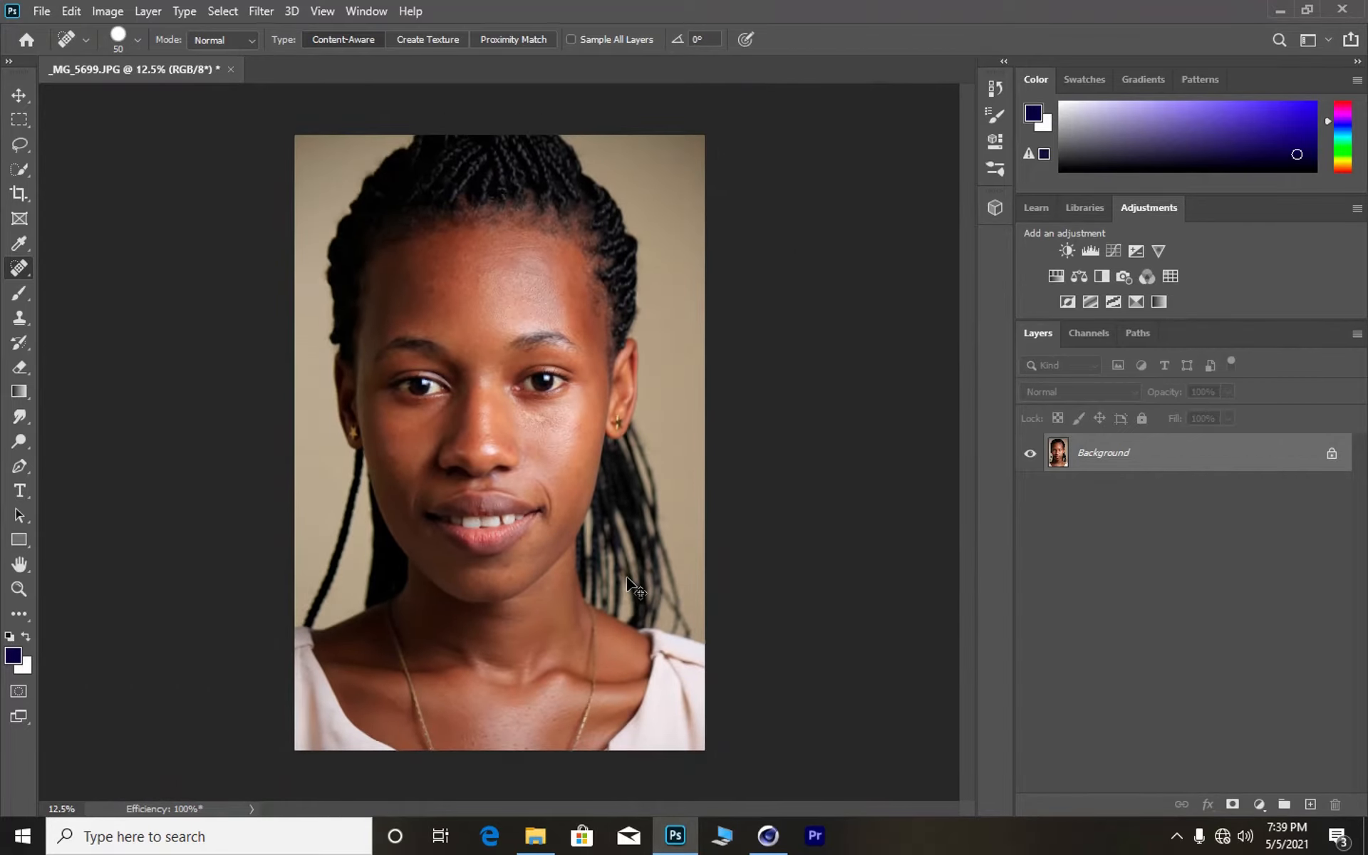
Create an inverted copy of the Background layer with its blend mode set to Vivid Light
key("ctrl+j")
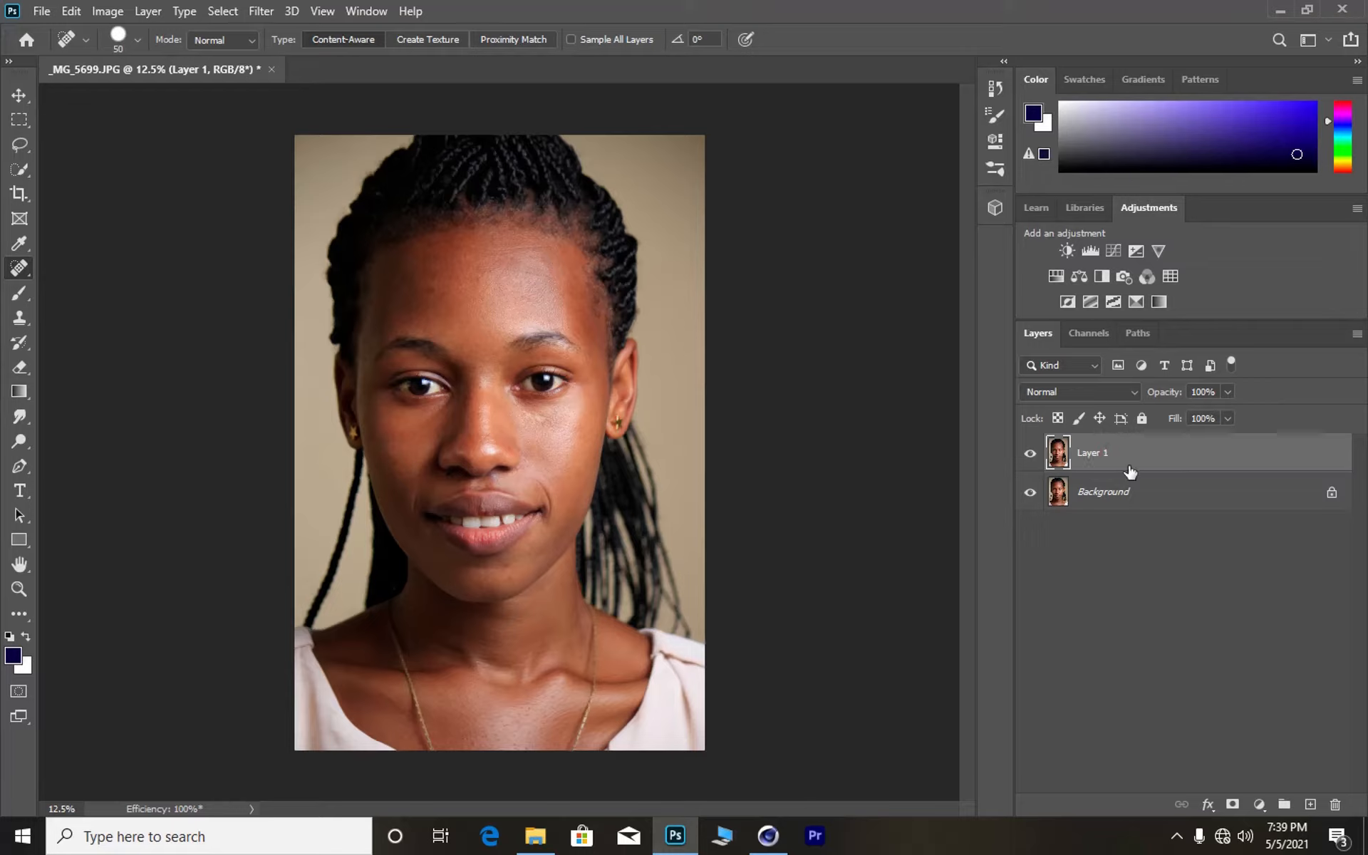
key("ctrl+i")
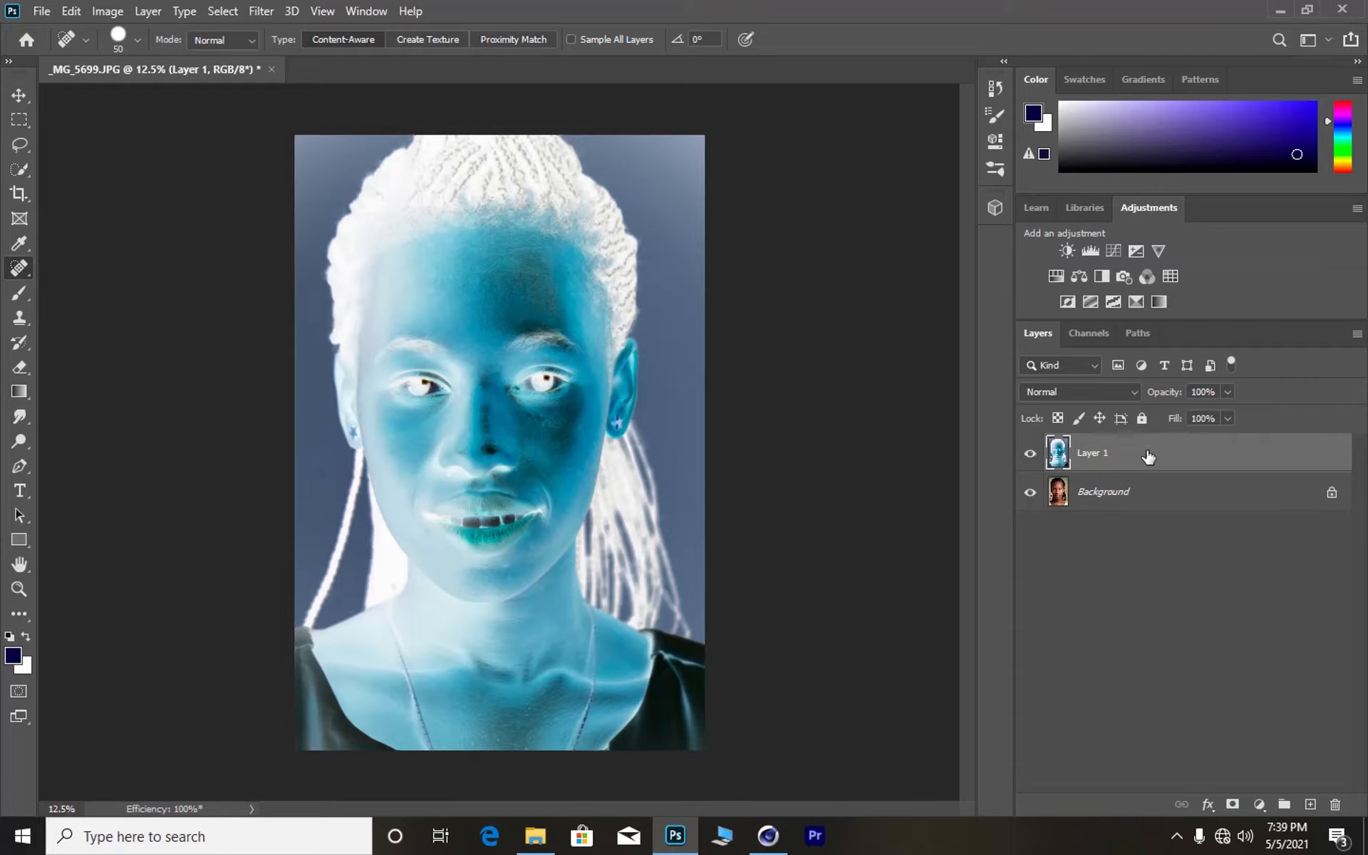
left_click(1136, 392)
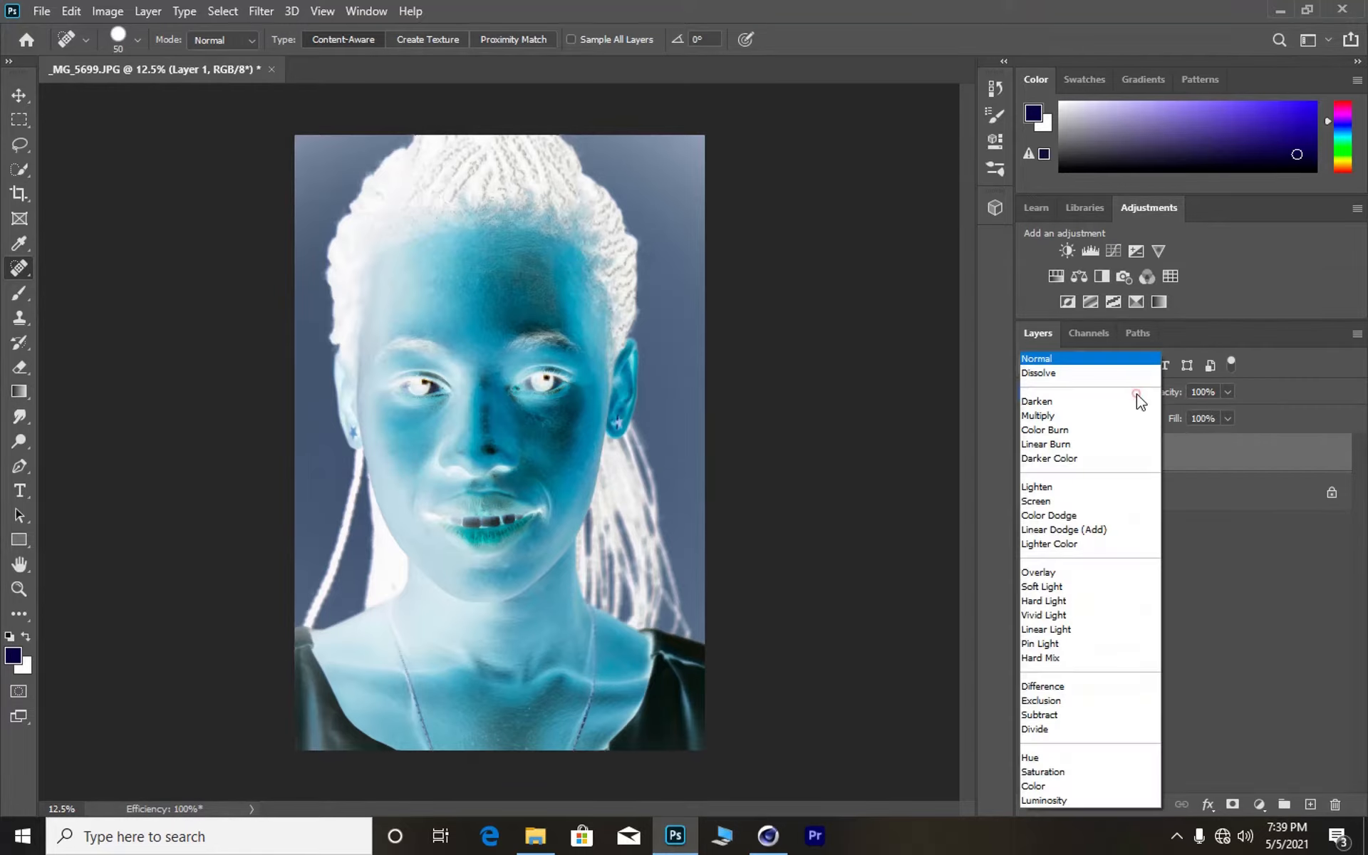
left_click(1052, 617)
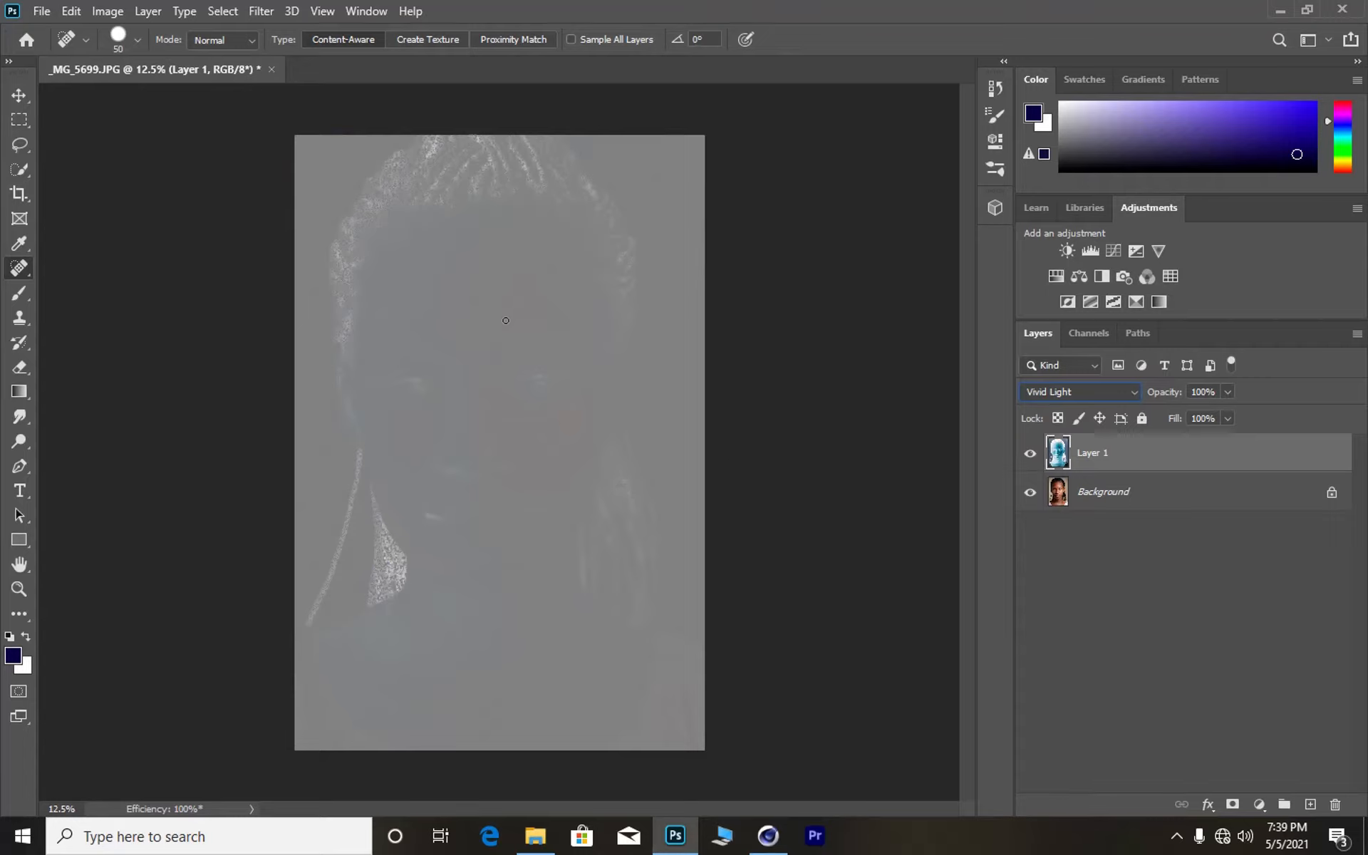
Apply a High Pass filter with a radius of 24 pixels to the inverted layer
left_click(260, 12)
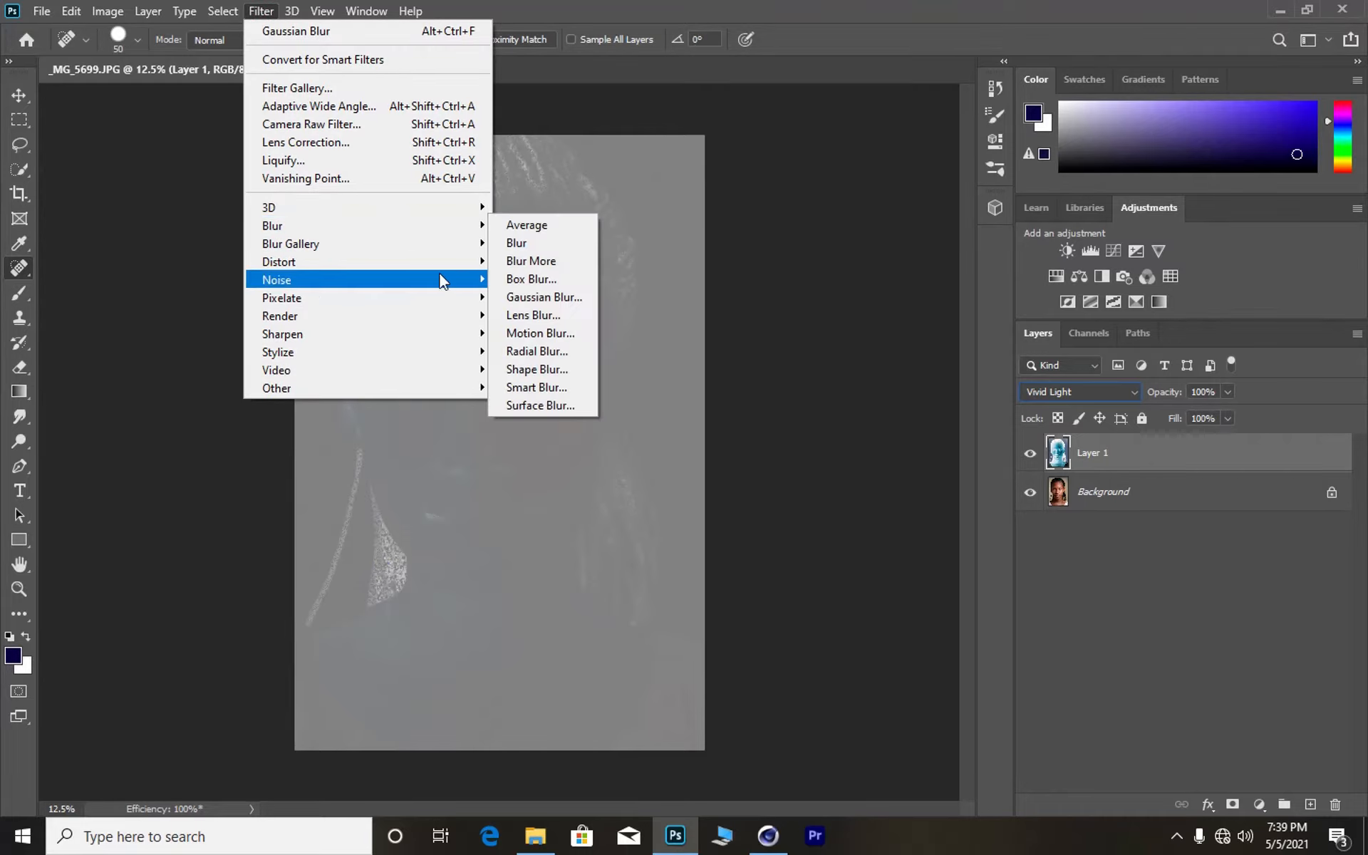
mouse_move(455, 392)
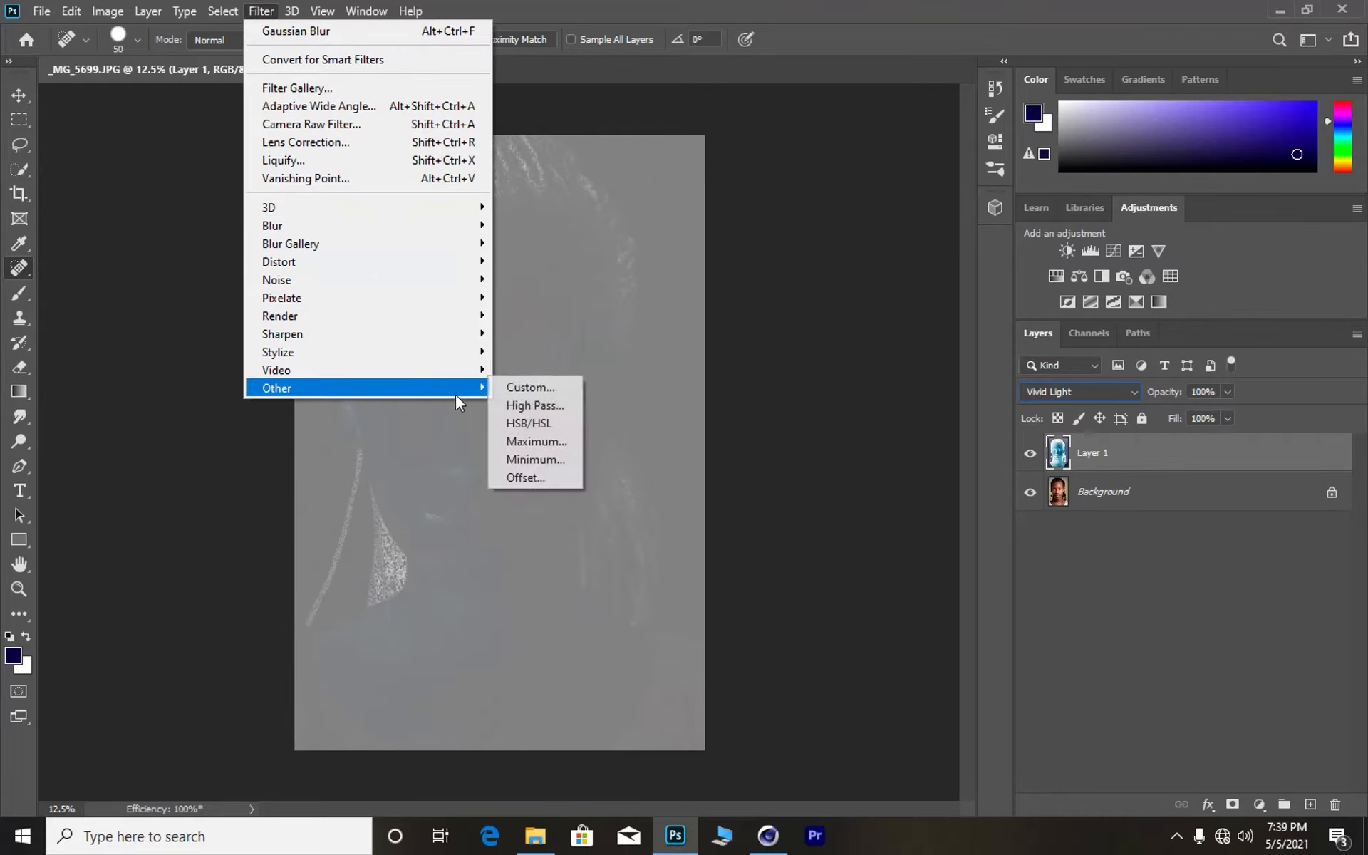
left_click(546, 414)
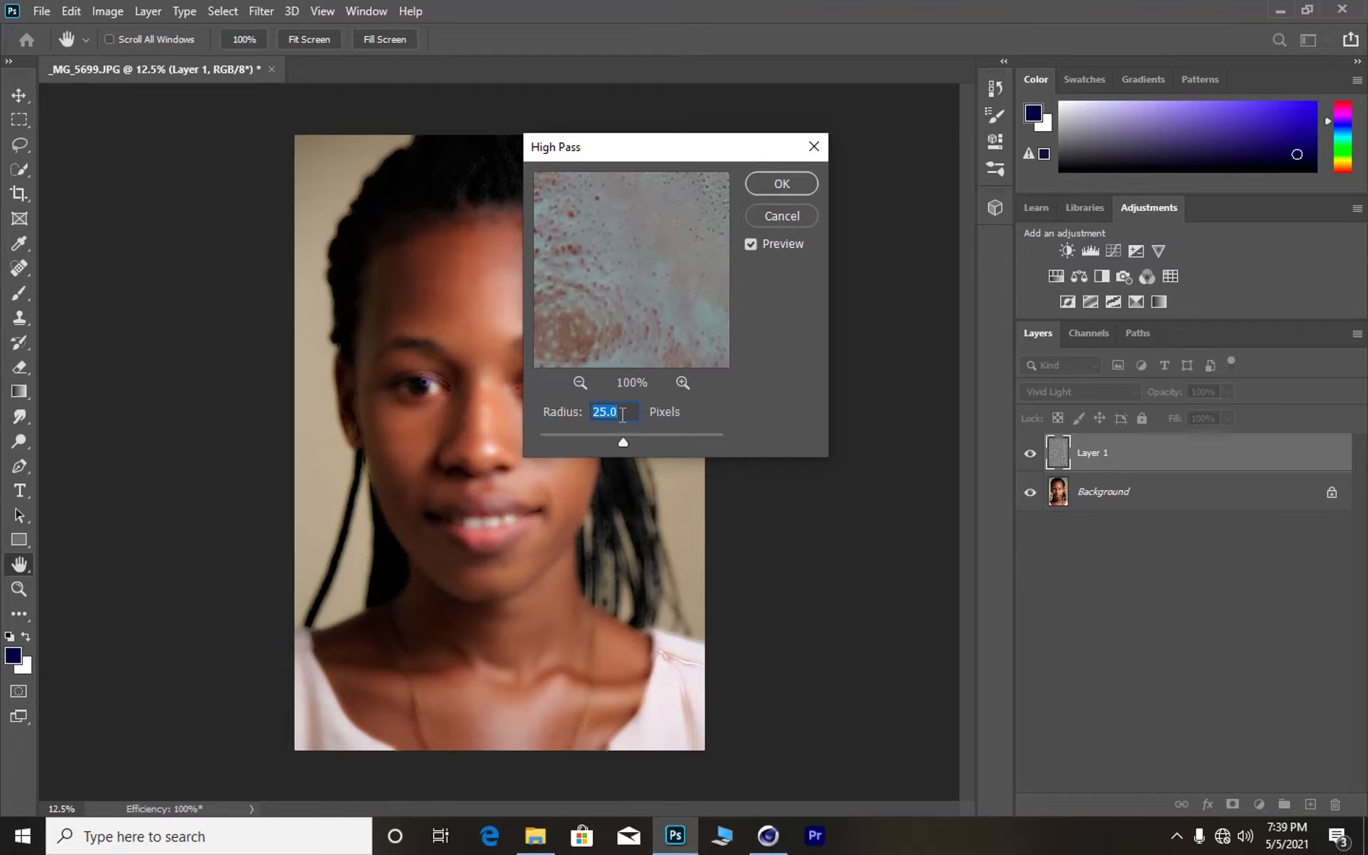
left_click_drag(622, 445, 507, 437)
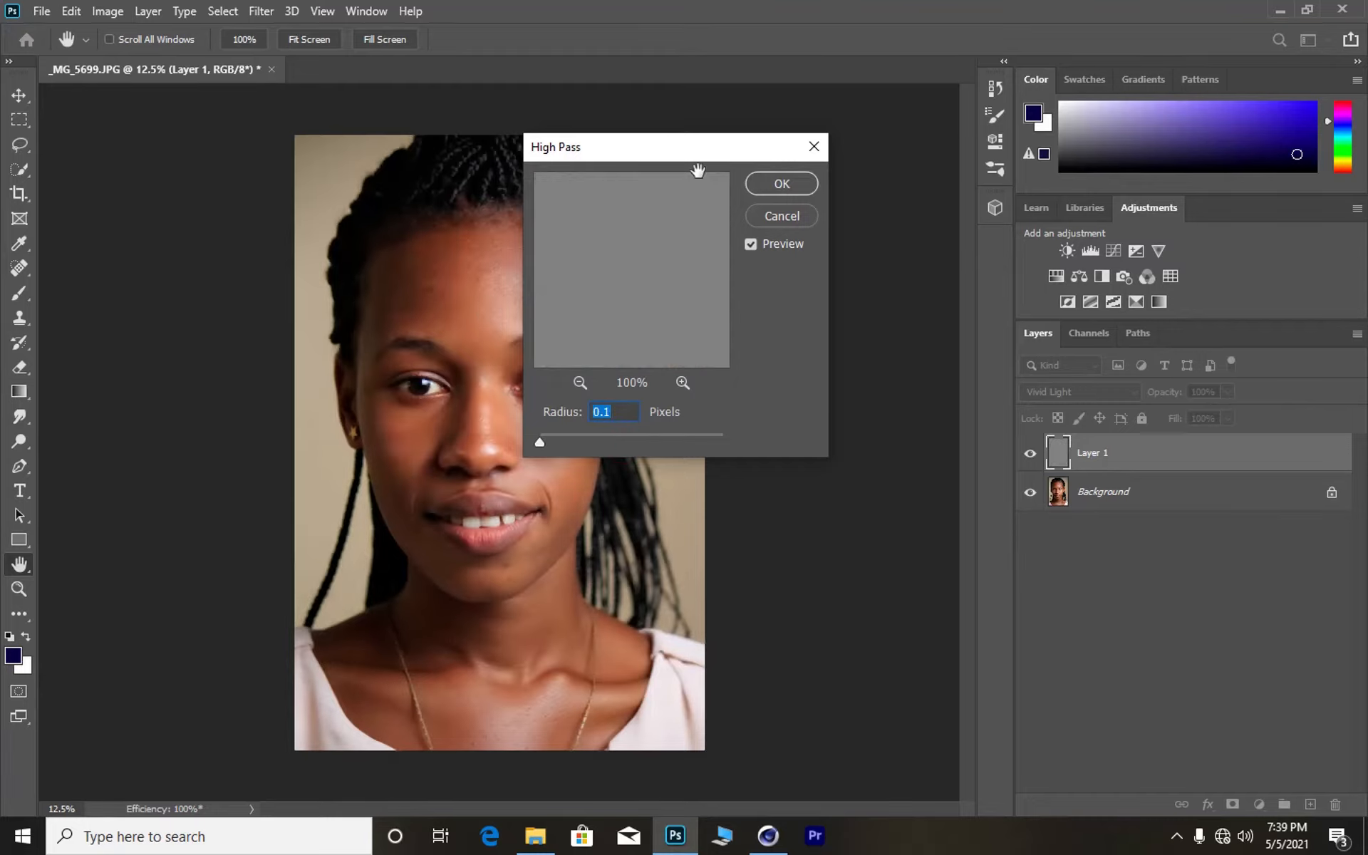
left_click_drag(687, 144, 857, 156)
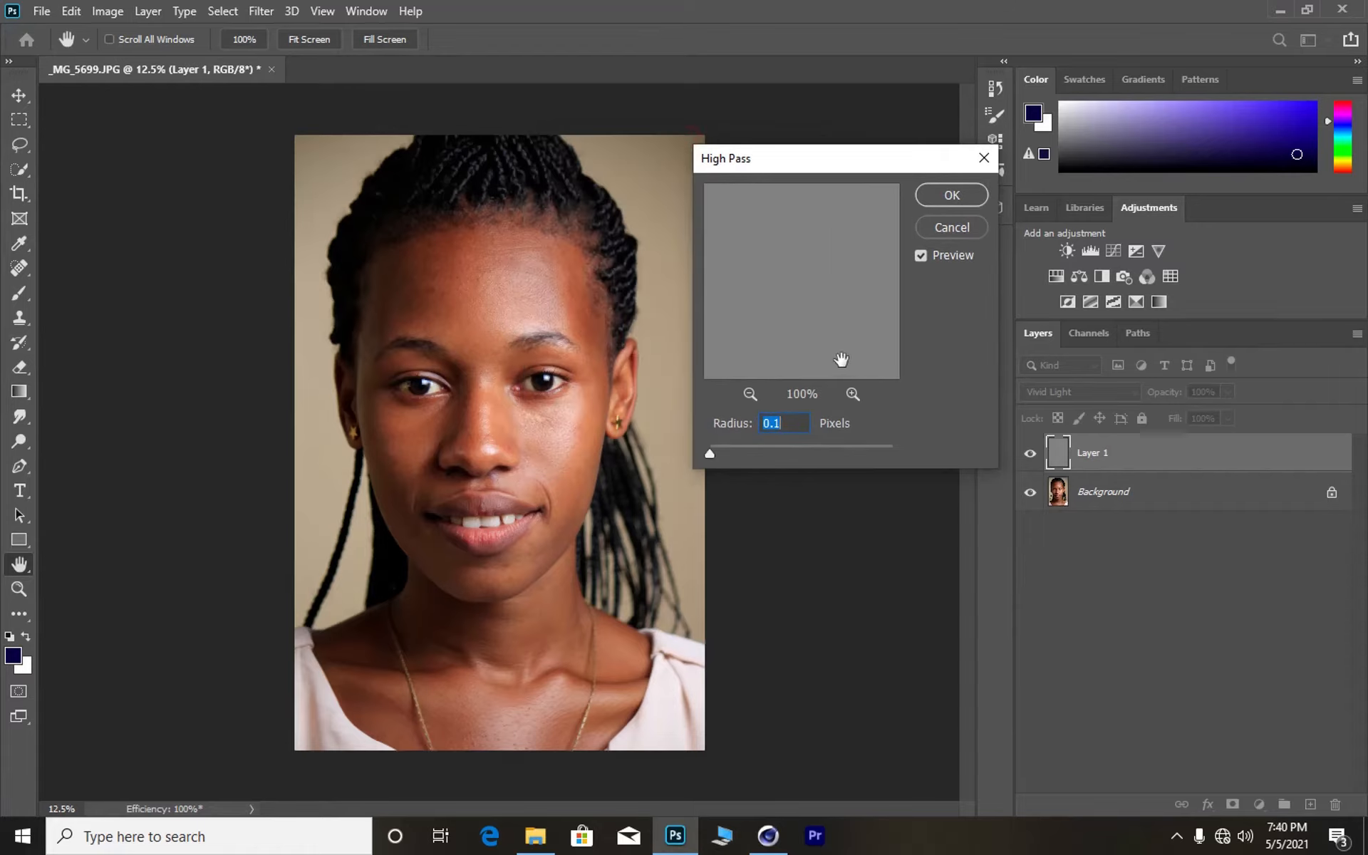
type("25")
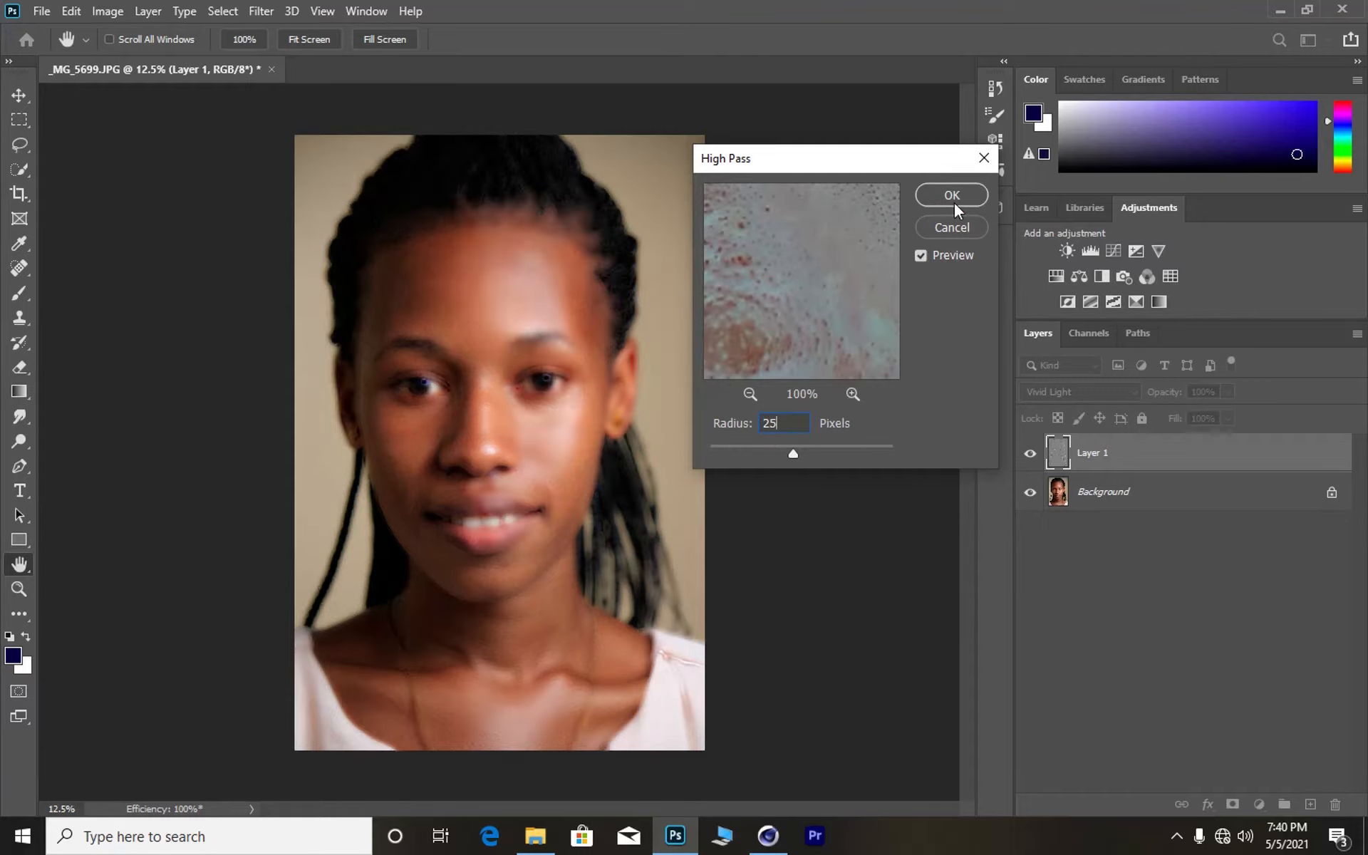
key("BackSpace")
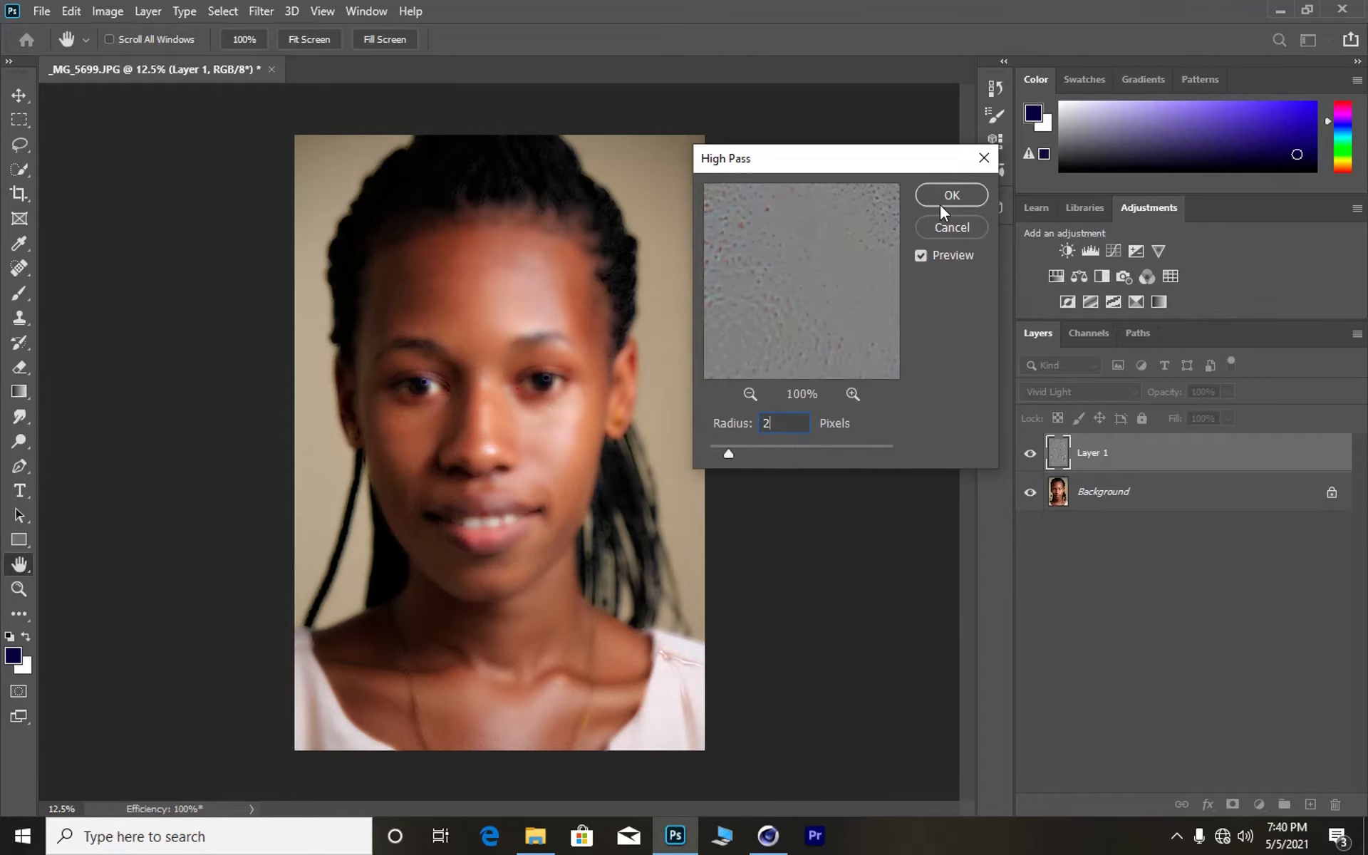
type("4")
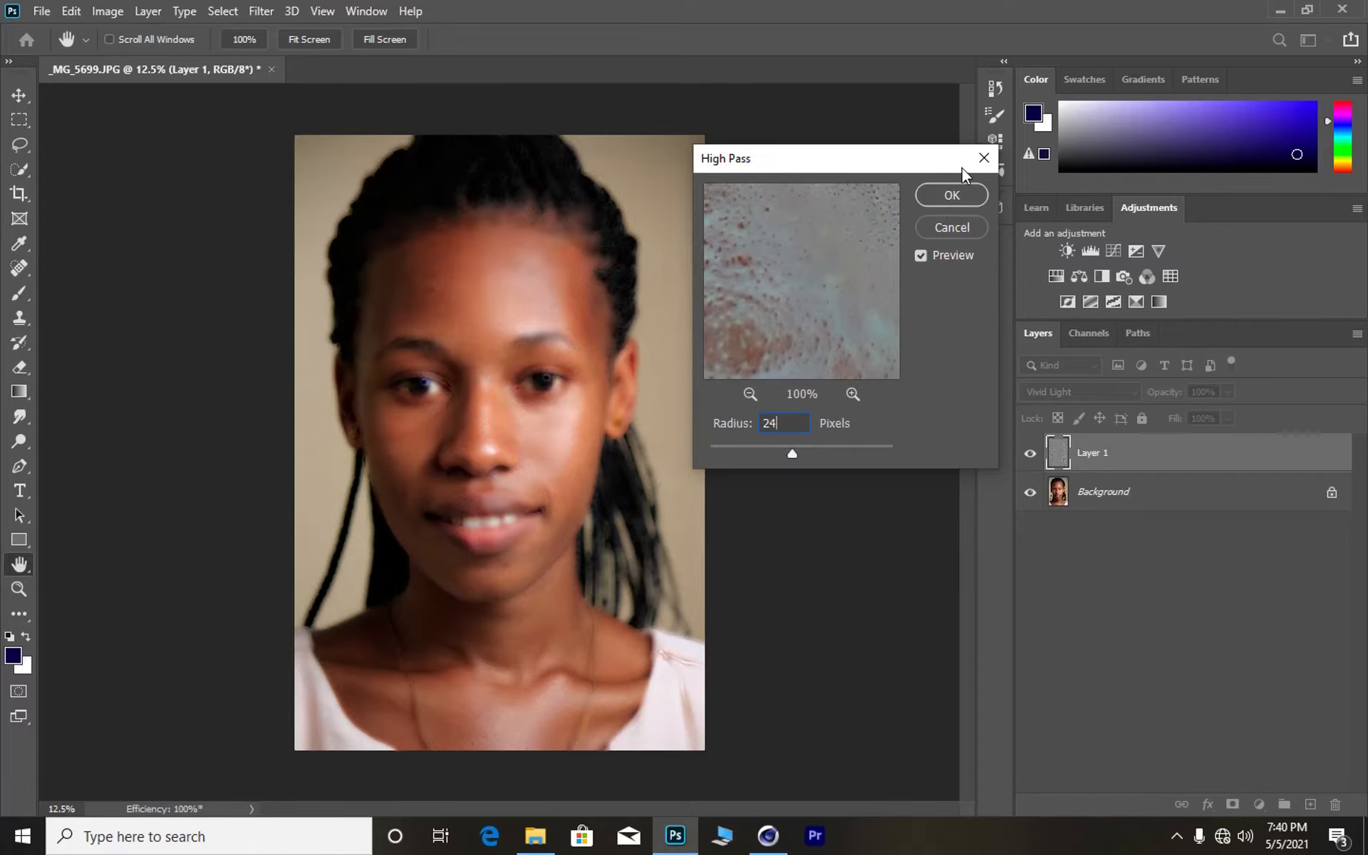
left_click(940, 200)
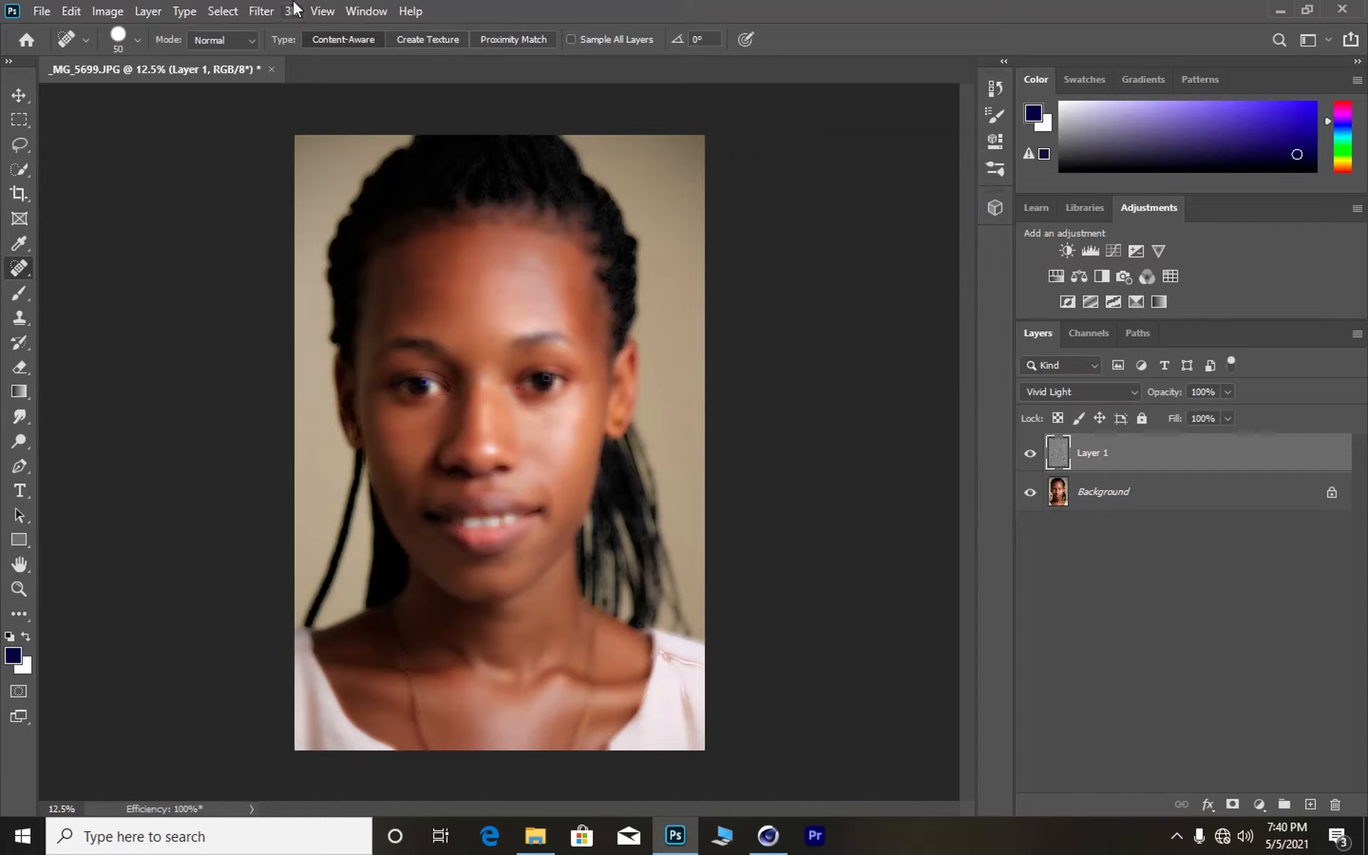
Apply a Gaussian Blur with a radius of 4 pixels to the High Pass layer
left_click(261, 11)
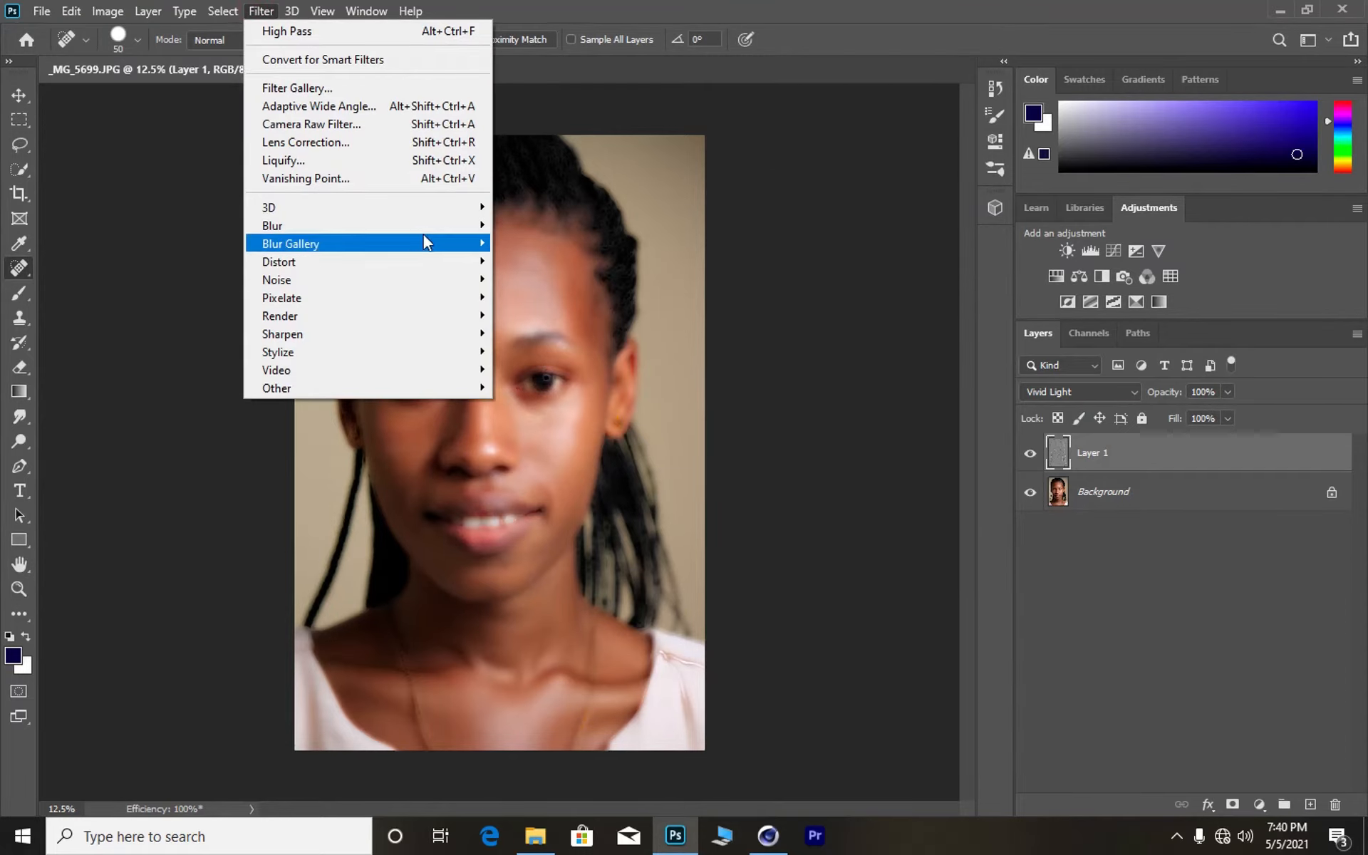
mouse_move(442, 227)
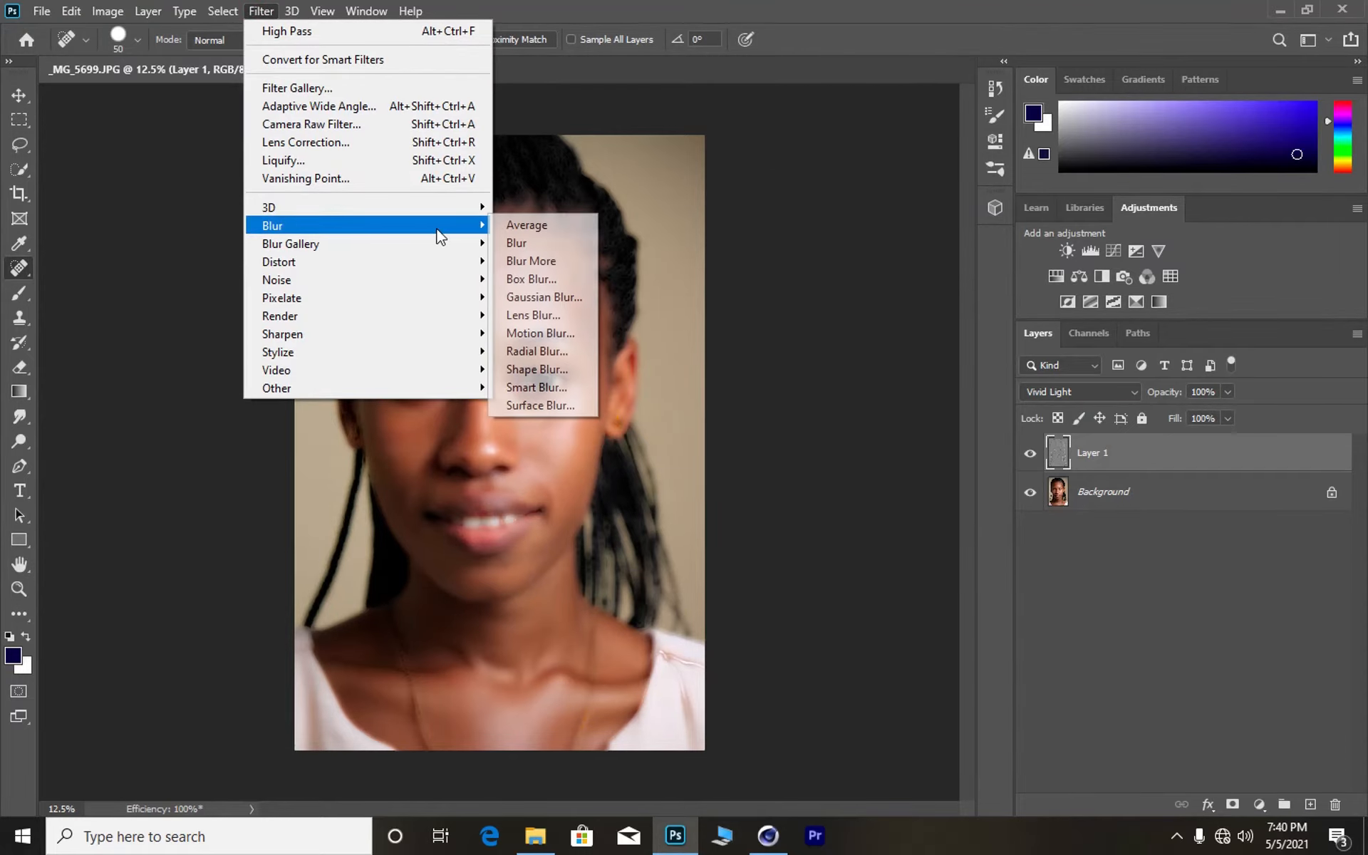
left_click(537, 297)
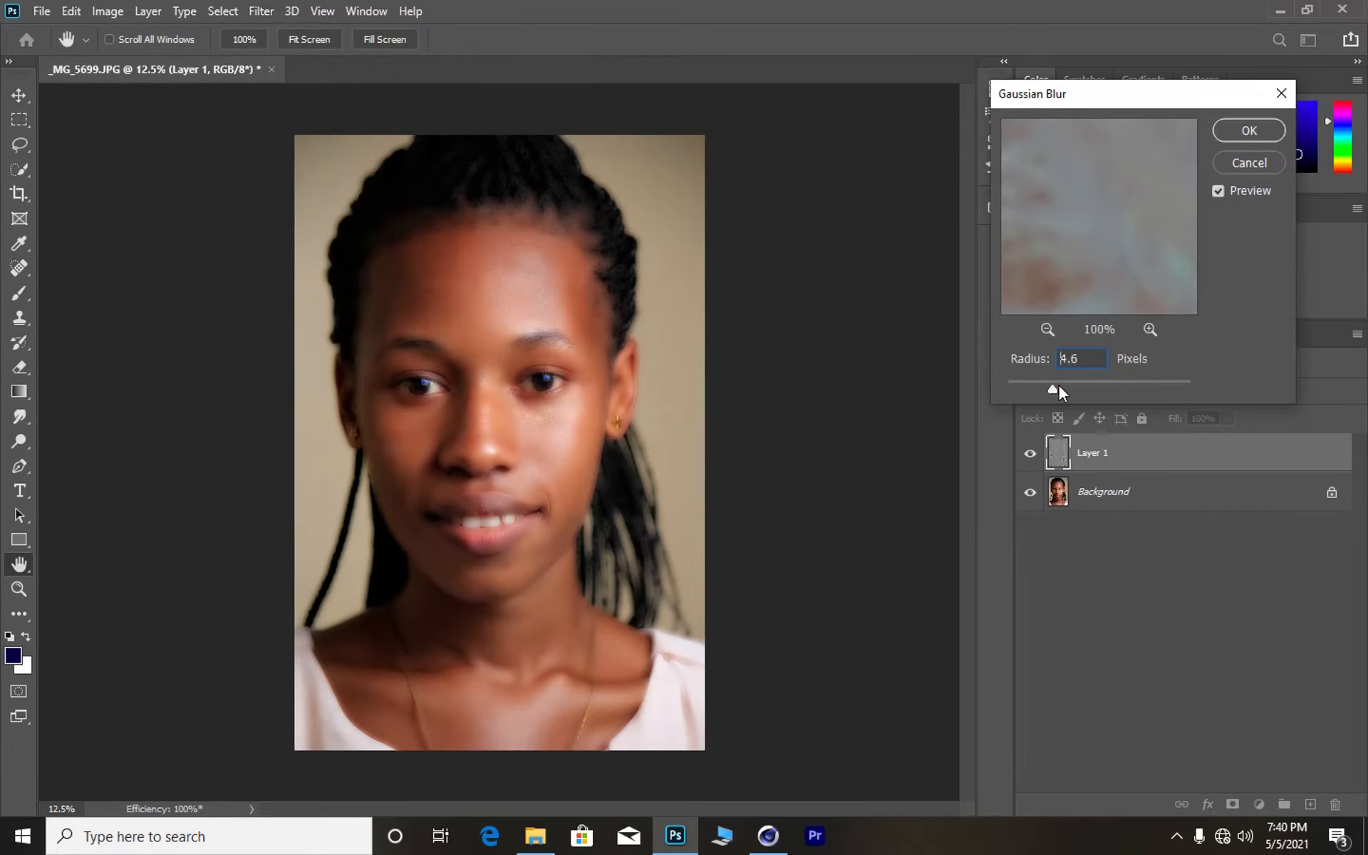
left_click_drag(1058, 385, 1196, 386)
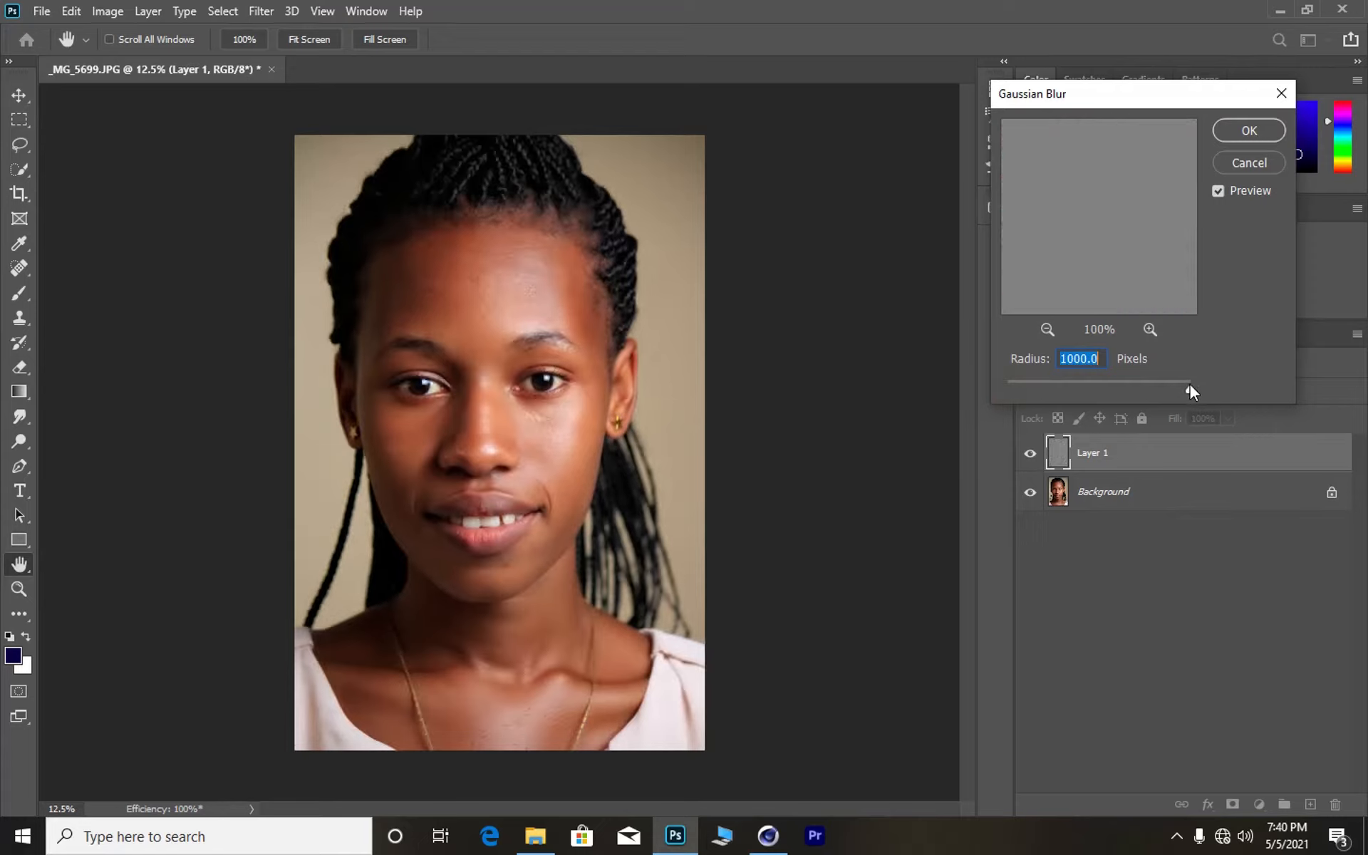
left_click_drag(1190, 391, 1149, 391)
left_click_drag(1066, 377, 983, 397)
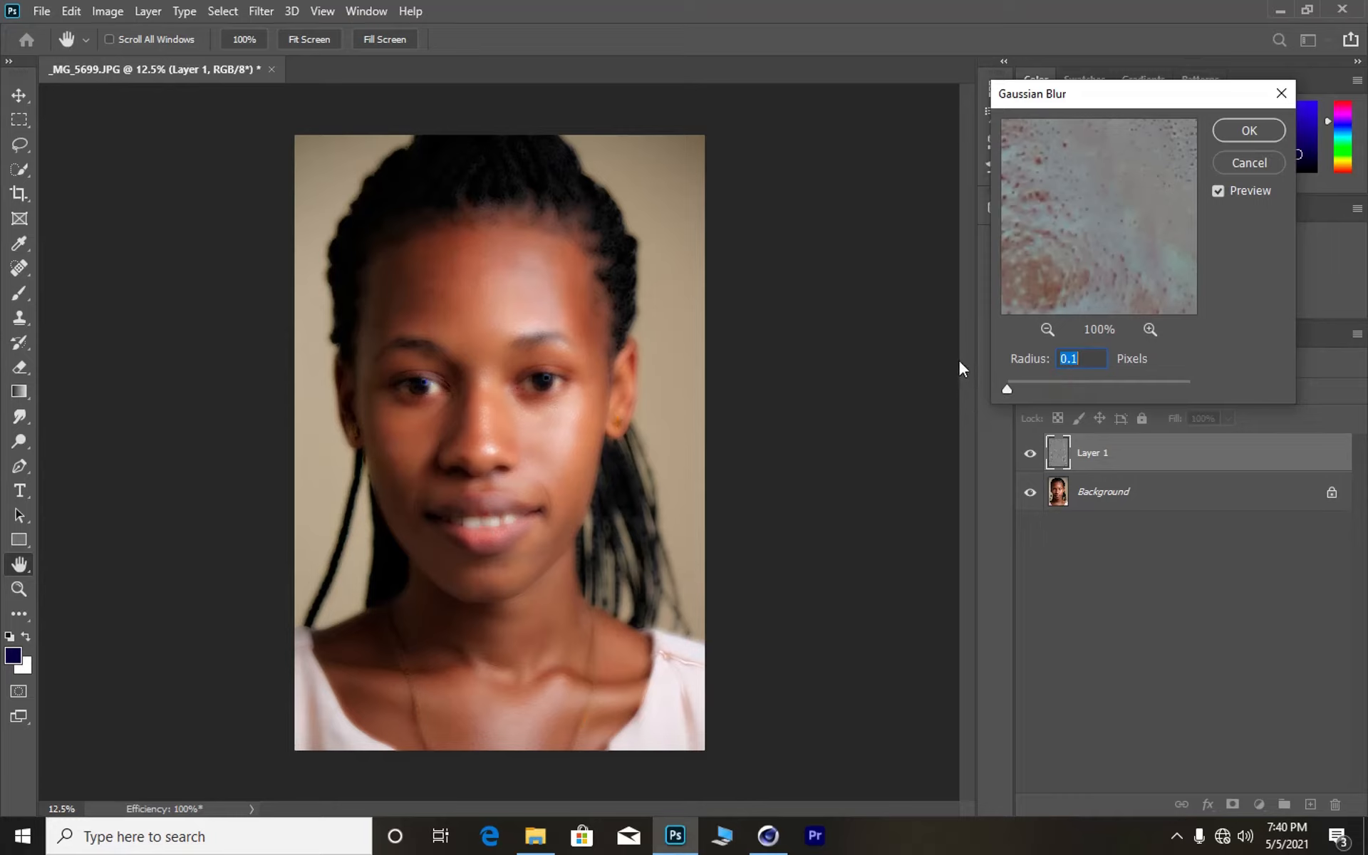
type("4")
left_click(1265, 131)
key("j")
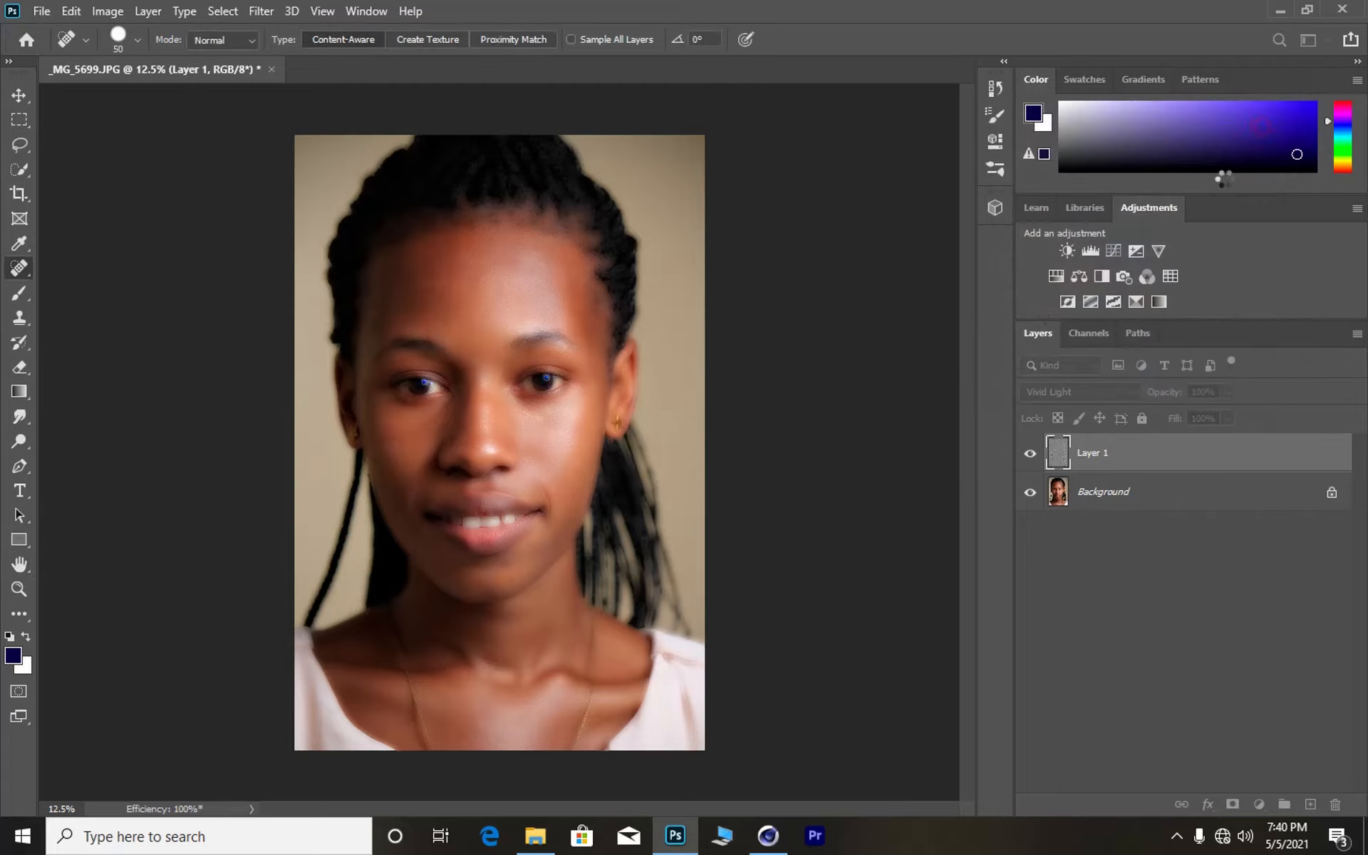
Add a layer mask to Layer 1 and invert it to black to hide the smoothing effect
key("ctrl+plus")
key("ctrl+plus")
key("ctrl+plus")
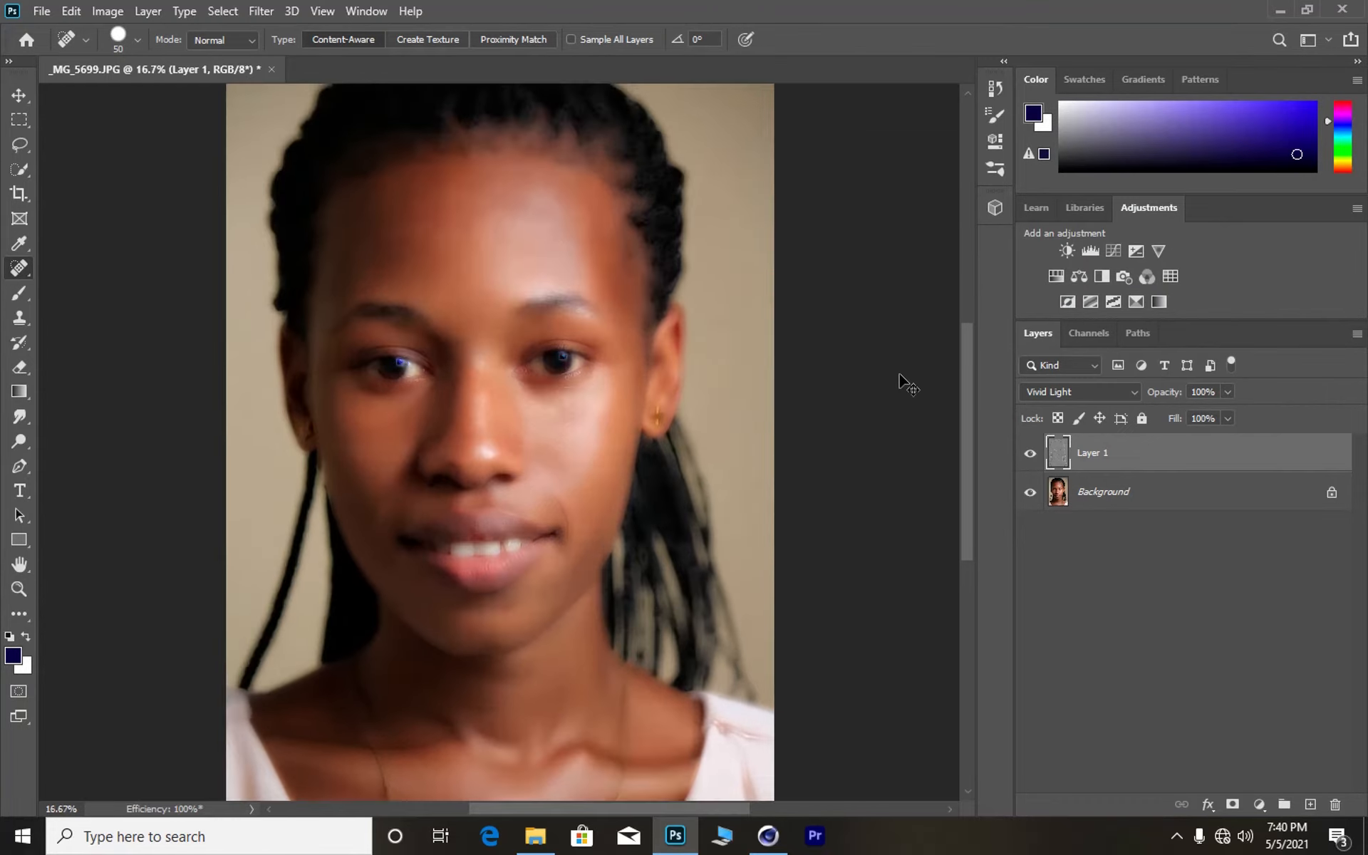
scroll(742, 298, "up", 10)
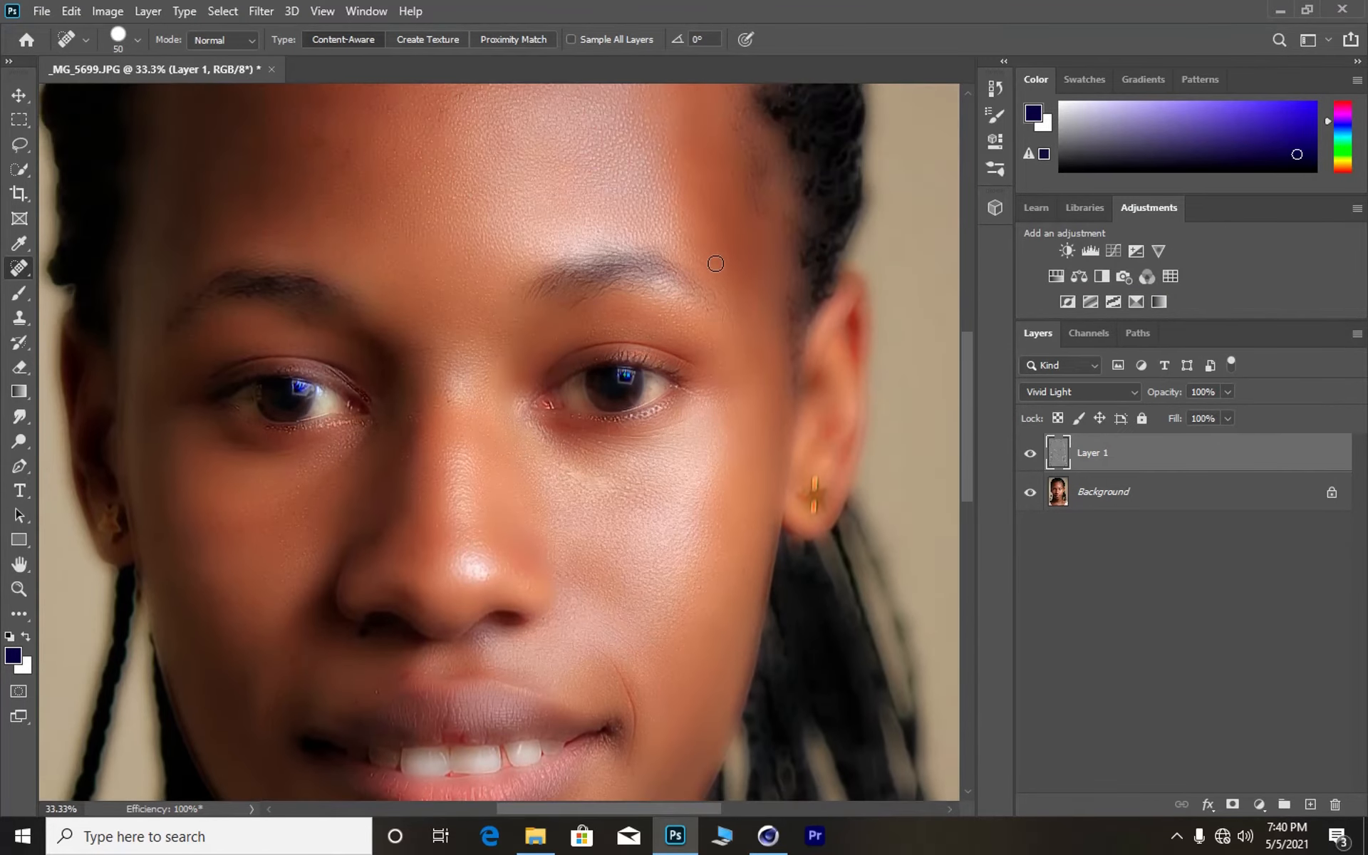
scroll(715, 264, "down", 7)
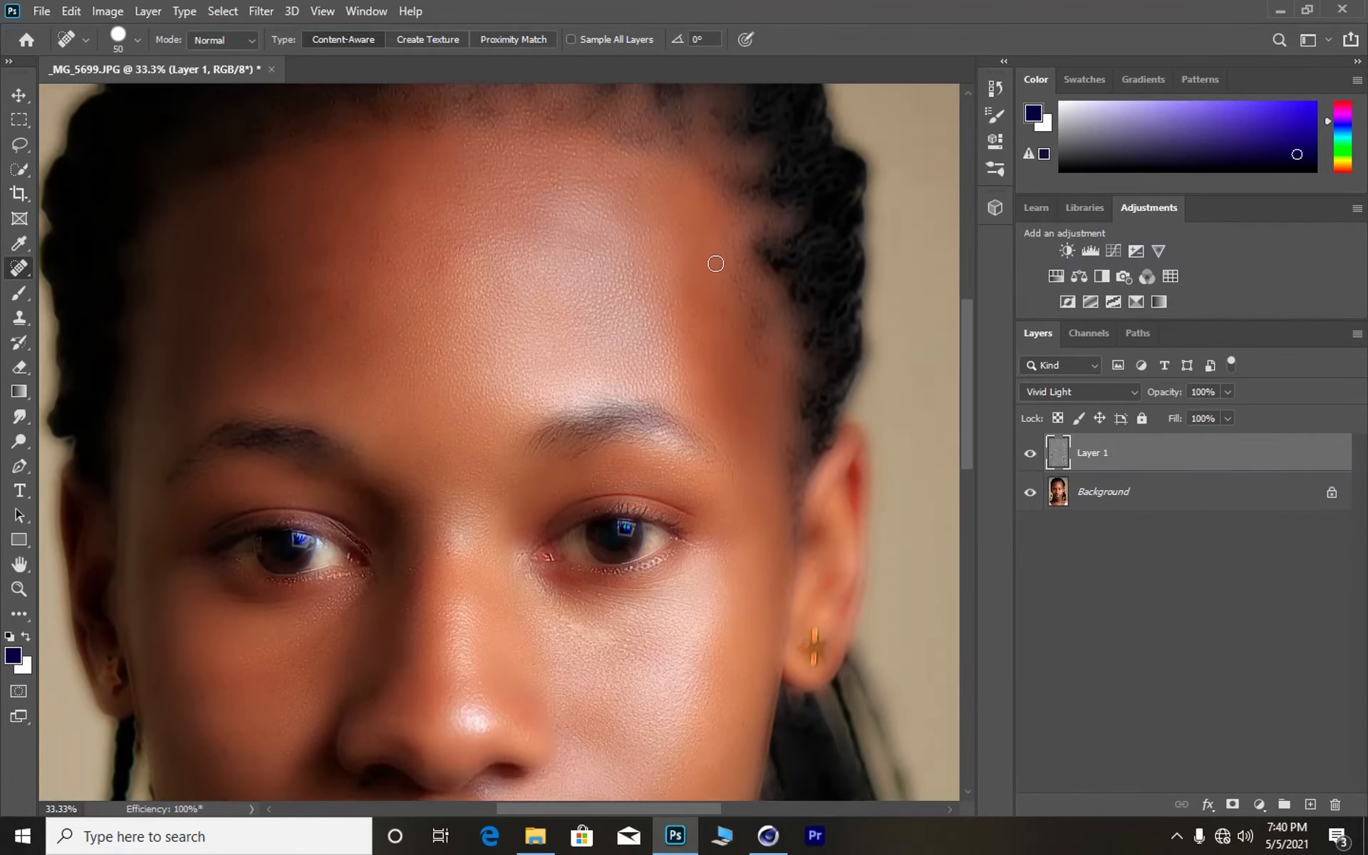
scroll(715, 263, "up", 3)
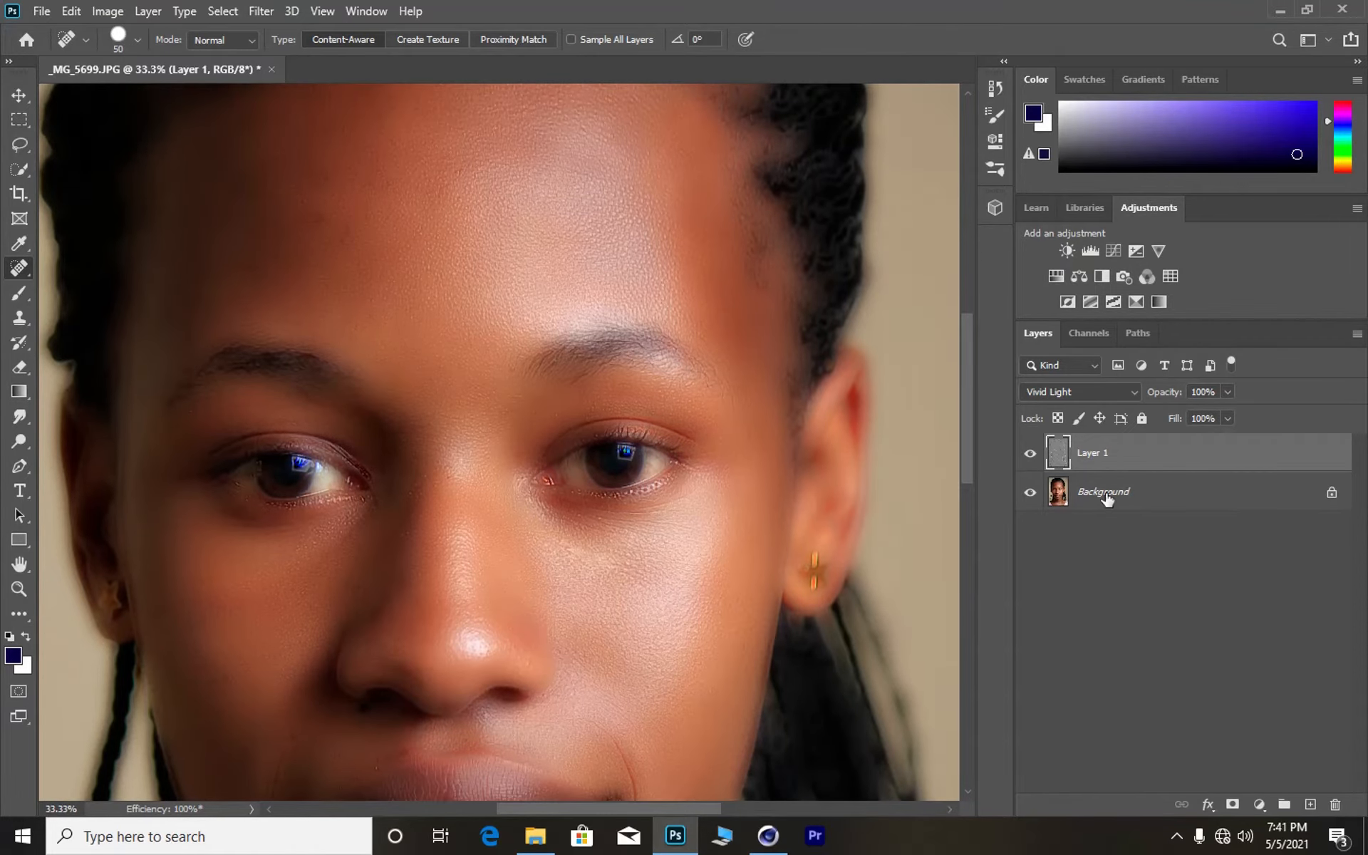
left_click(1233, 806)
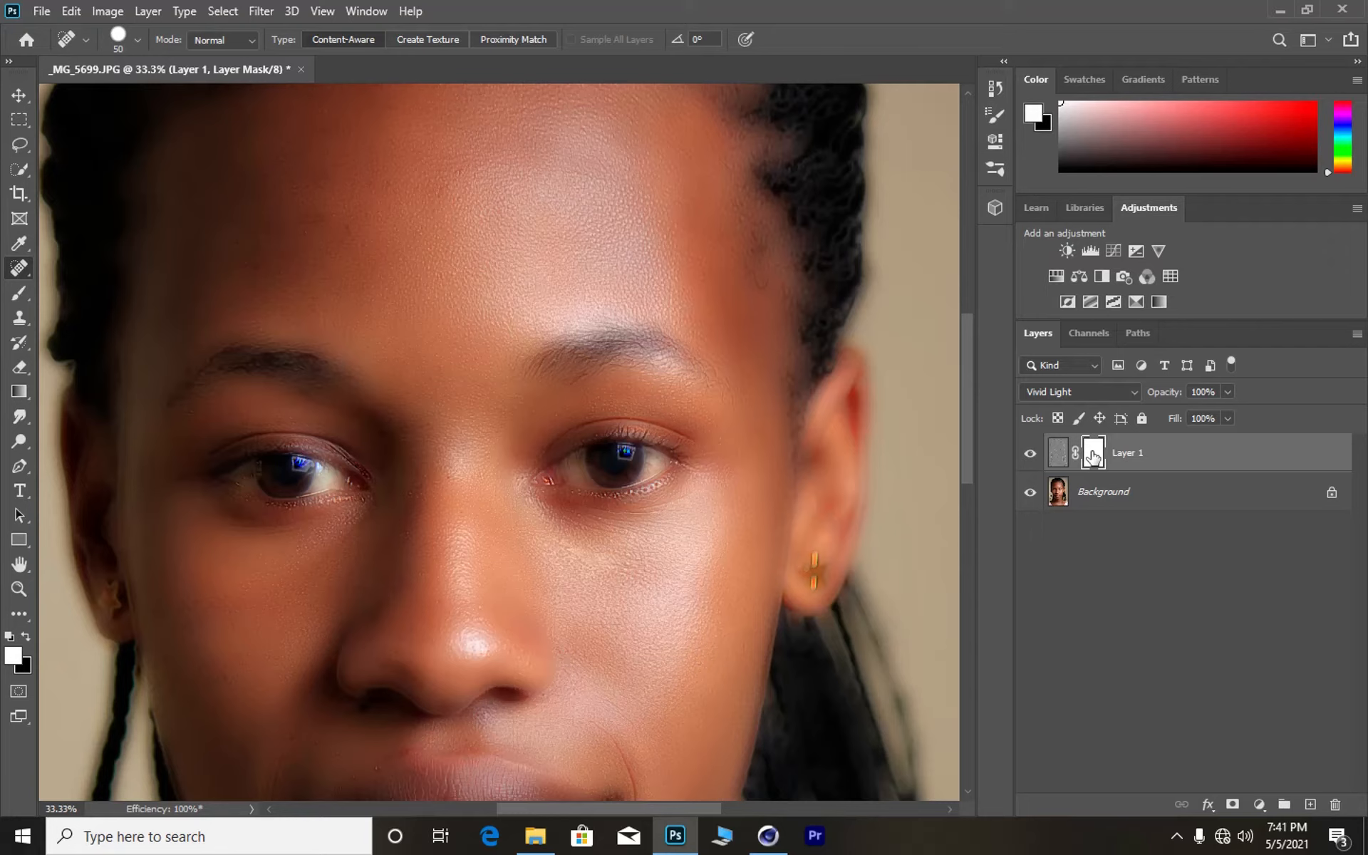
key("ctrl+i")
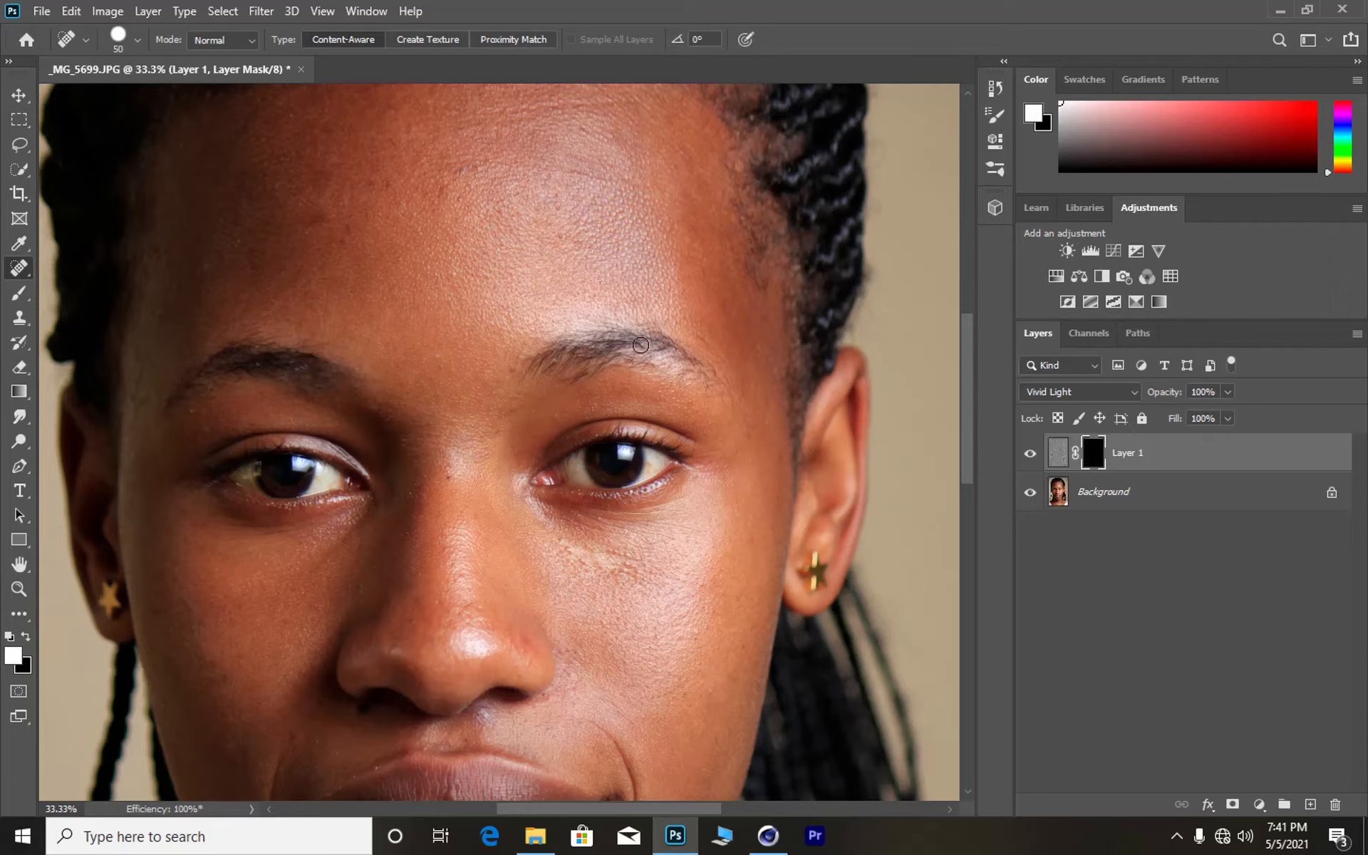
Switch to the Brush tool and set white as the foreground colour for painting on the layer mask
left_click(19, 293)
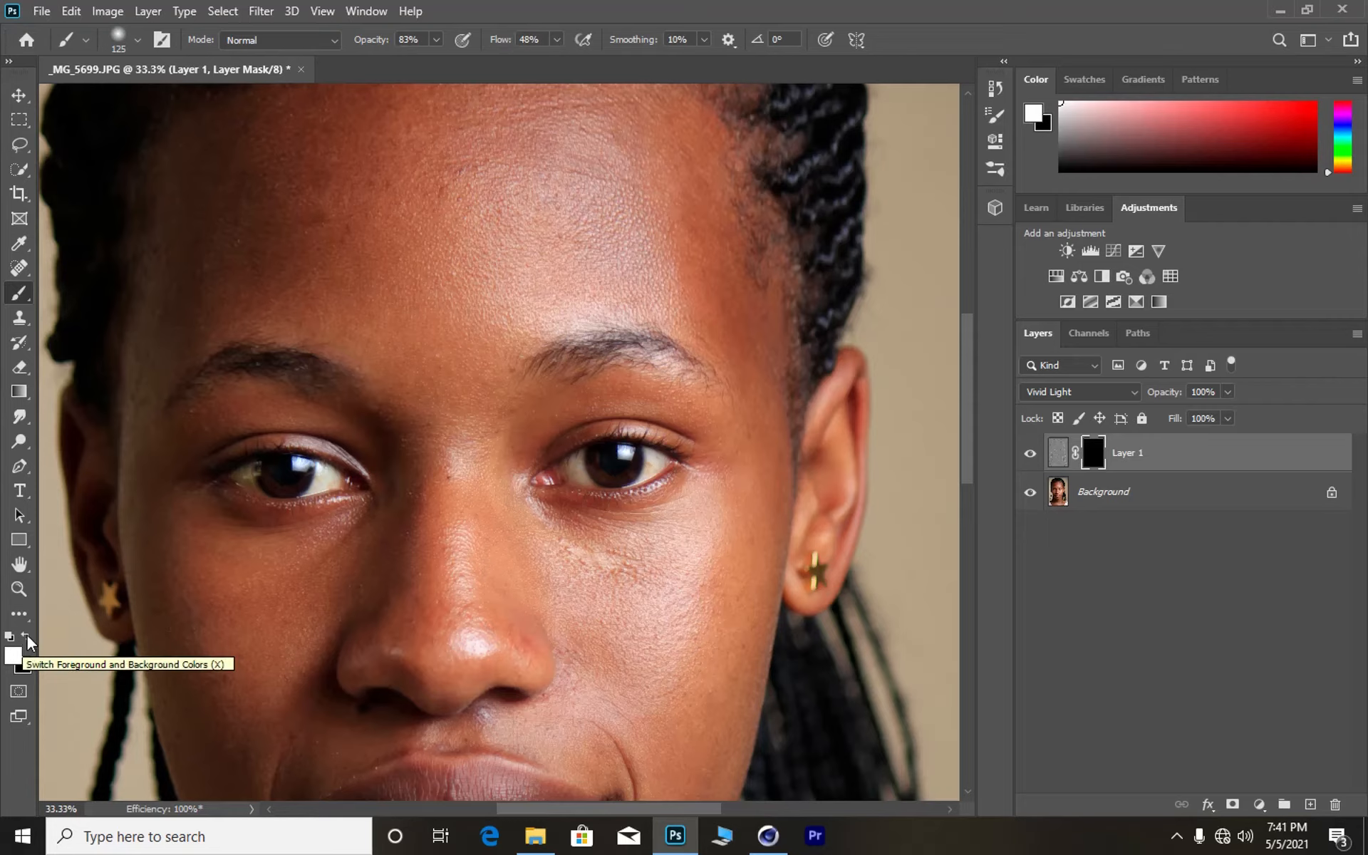
left_click(27, 636)
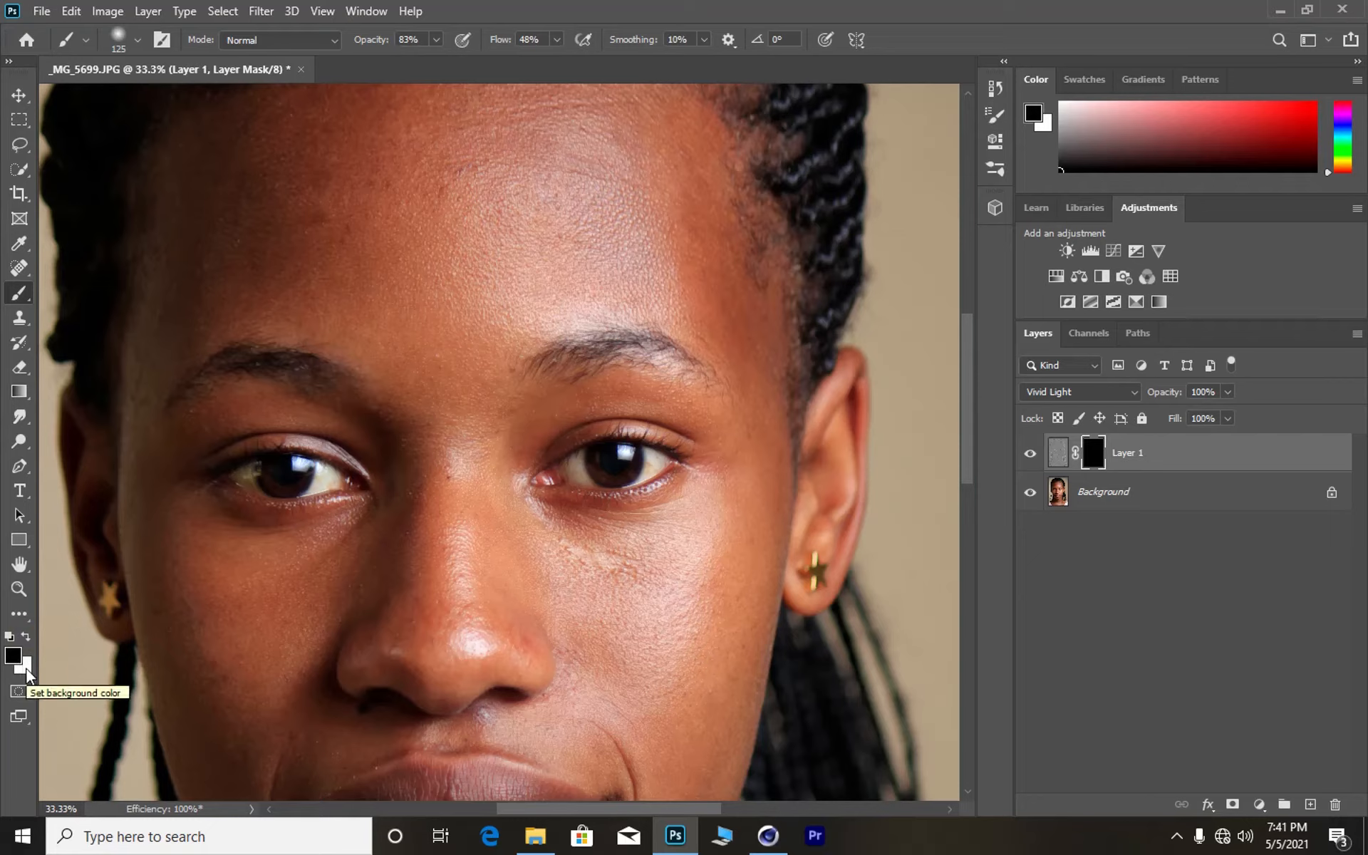
left_click(26, 666)
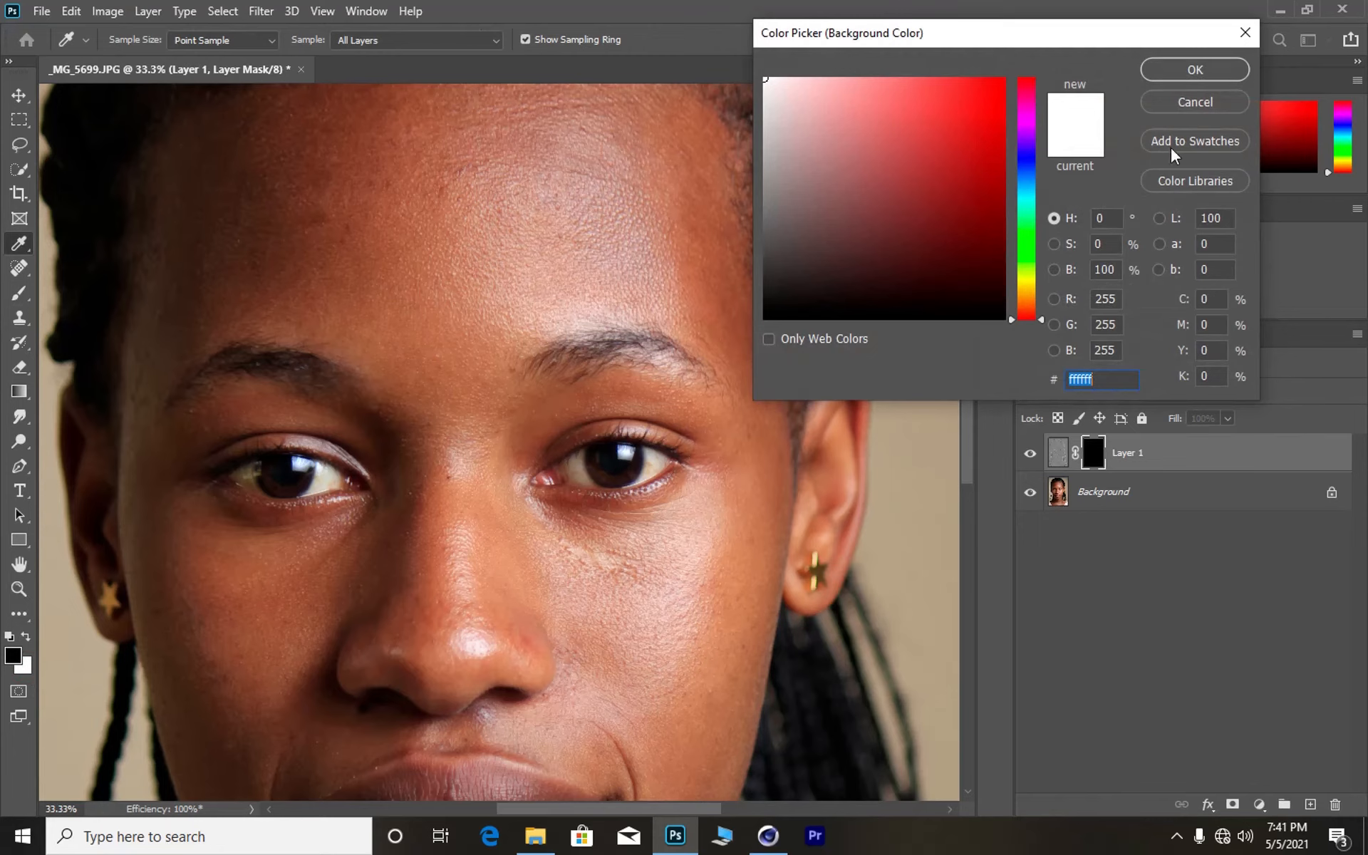
left_click(1195, 71)
key("x")
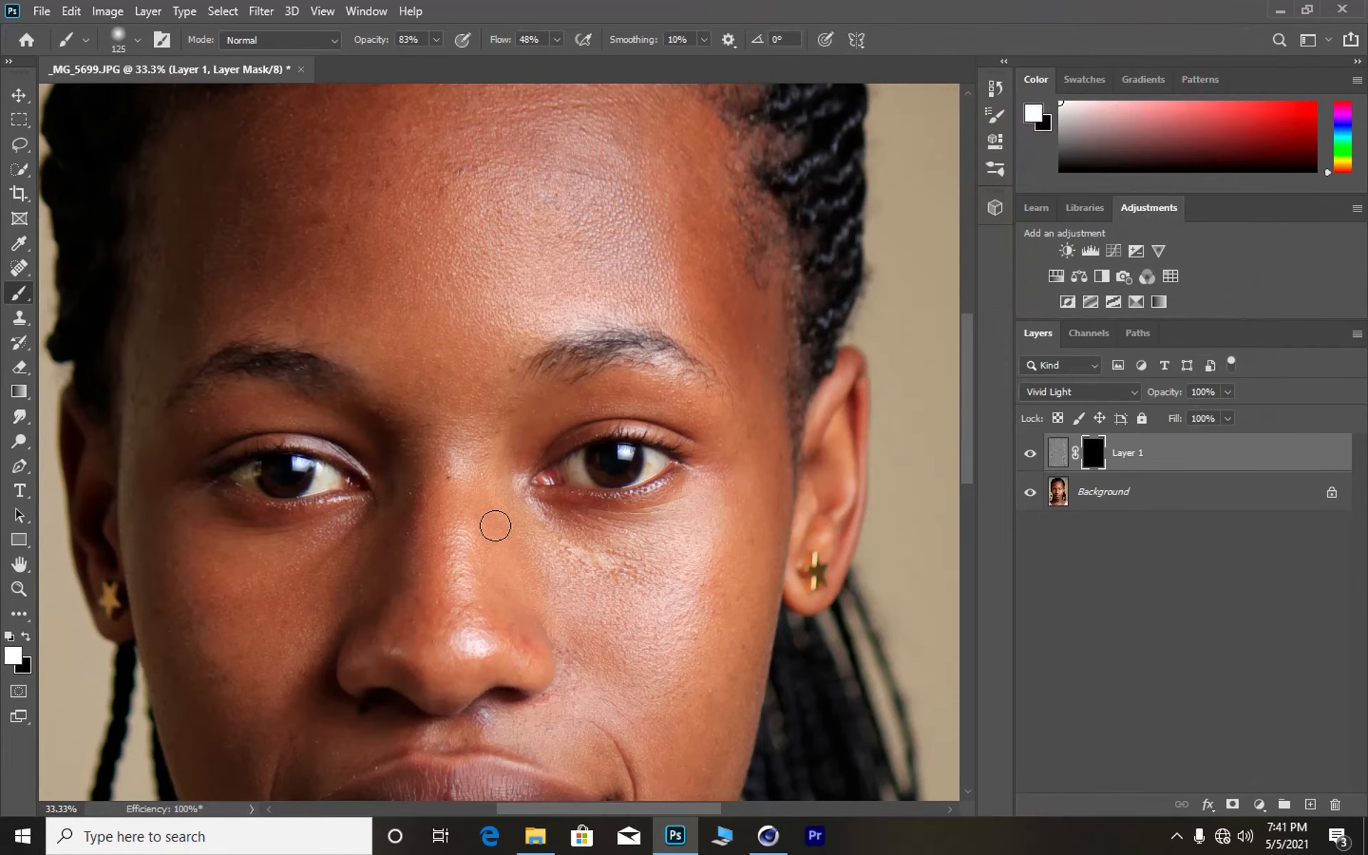
Paint white on Layer 1's mask across the forehead with a 300 px brush to reveal the skin smoothing
key("ctrl+plus")
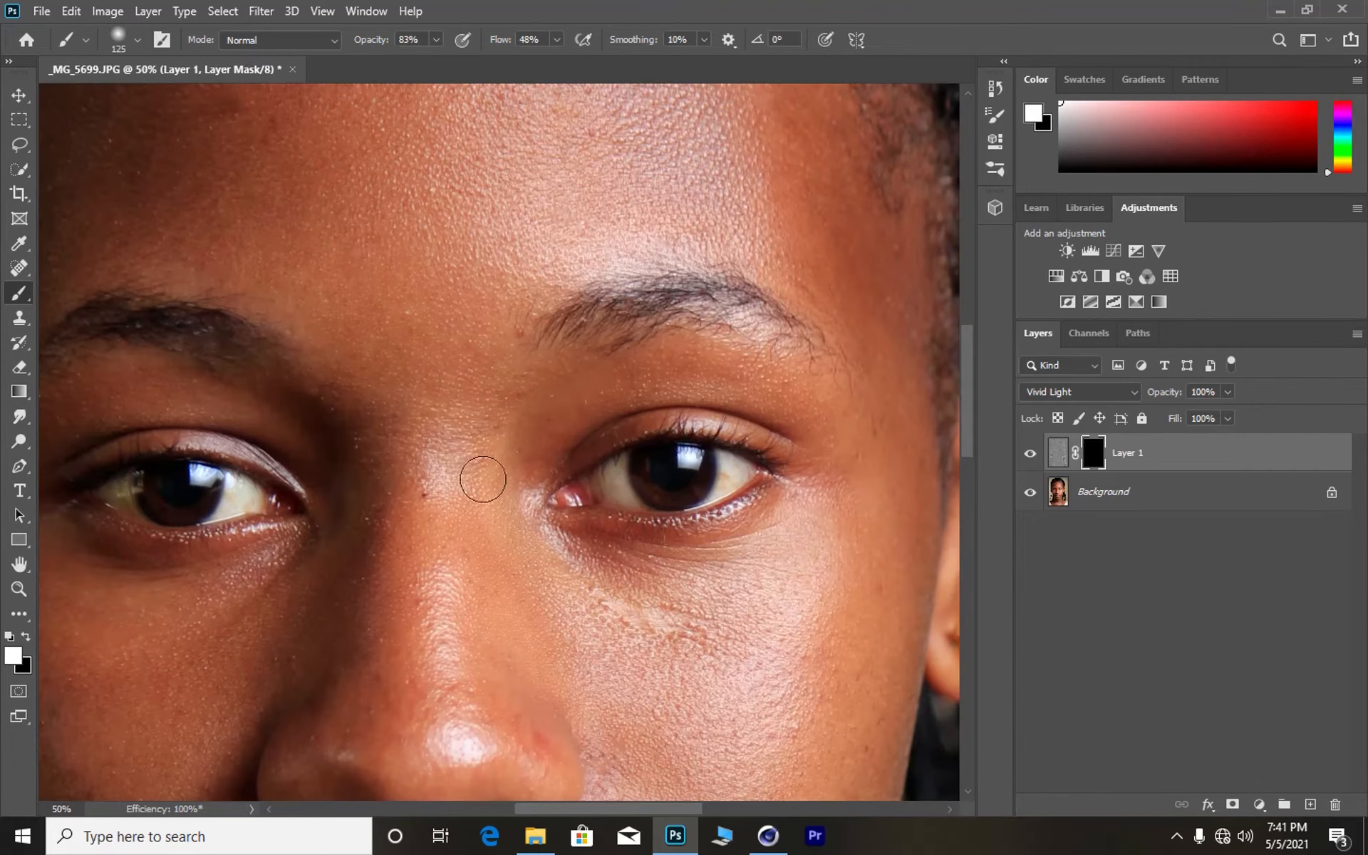
scroll(479, 474, "up", 3)
scroll(669, 232, "up", 2)
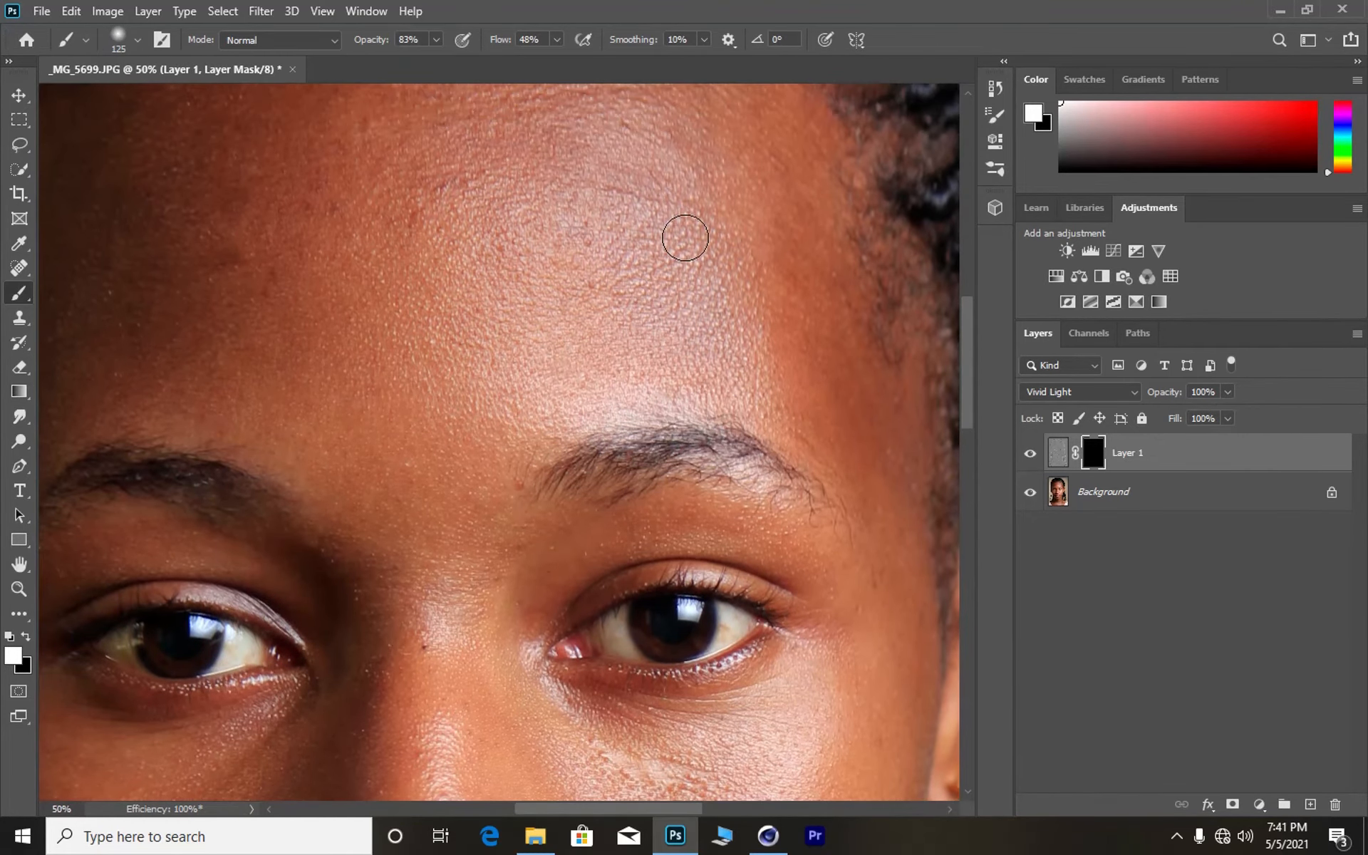
key("ctrl+minus")
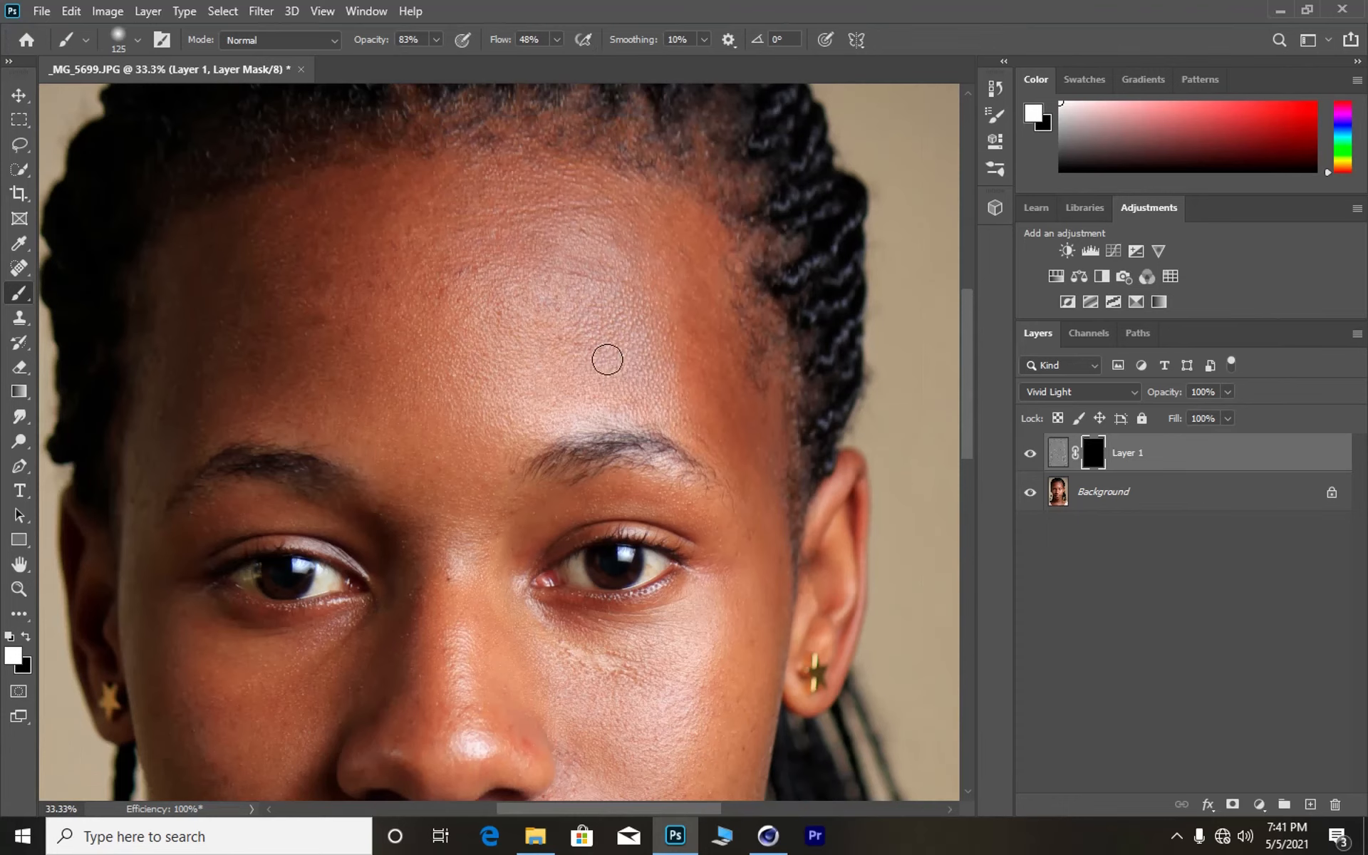
key("bracketright")
key("bracketright")
key("bracketright")
mouse_move(660, 379)
left_mouse_down()
mouse_move(656, 260)
mouse_move(599, 203)
mouse_move(523, 207)
mouse_move(524, 244)
mouse_move(599, 249)
mouse_move(614, 297)
mouse_move(580, 340)
mouse_move(509, 369)
mouse_move(589, 390)
mouse_move(646, 385)
left_mouse_up()
mouse_move(673, 287)
left_mouse_down()
mouse_move(549, 183)
mouse_move(416, 163)
mouse_move(459, 230)
mouse_move(510, 263)
mouse_move(474, 319)
mouse_move(461, 442)
mouse_move(489, 384)
mouse_move(574, 288)
mouse_move(604, 308)
mouse_move(448, 289)
mouse_move(413, 324)
mouse_move(419, 459)
mouse_move(464, 467)
mouse_move(510, 421)
mouse_move(482, 318)
mouse_move(415, 288)
mouse_move(345, 318)
left_mouse_up()
mouse_move(363, 414)
left_mouse_down()
mouse_move(321, 294)
mouse_move(523, 231)
mouse_move(497, 269)
mouse_move(617, 290)
mouse_move(597, 238)
mouse_move(321, 198)
mouse_move(253, 281)
mouse_move(317, 246)
mouse_move(326, 202)
mouse_move(317, 263)
mouse_move(381, 256)
mouse_move(256, 406)
mouse_move(214, 422)
mouse_move(253, 356)
mouse_move(212, 334)
mouse_move(178, 448)
mouse_move(185, 403)
mouse_move(145, 463)
mouse_move(141, 384)
mouse_move(175, 273)
mouse_move(348, 231)
mouse_move(267, 324)
mouse_move(414, 310)
mouse_move(264, 280)
mouse_move(655, 291)
mouse_move(589, 311)
left_mouse_up()
Reveal the smoothing over the nose, the image-right temple and that side's cheek by painting the mask with a brush reduced to 150 px
scroll(405, 235, "down", 3)
scroll(405, 236, "down", 2)
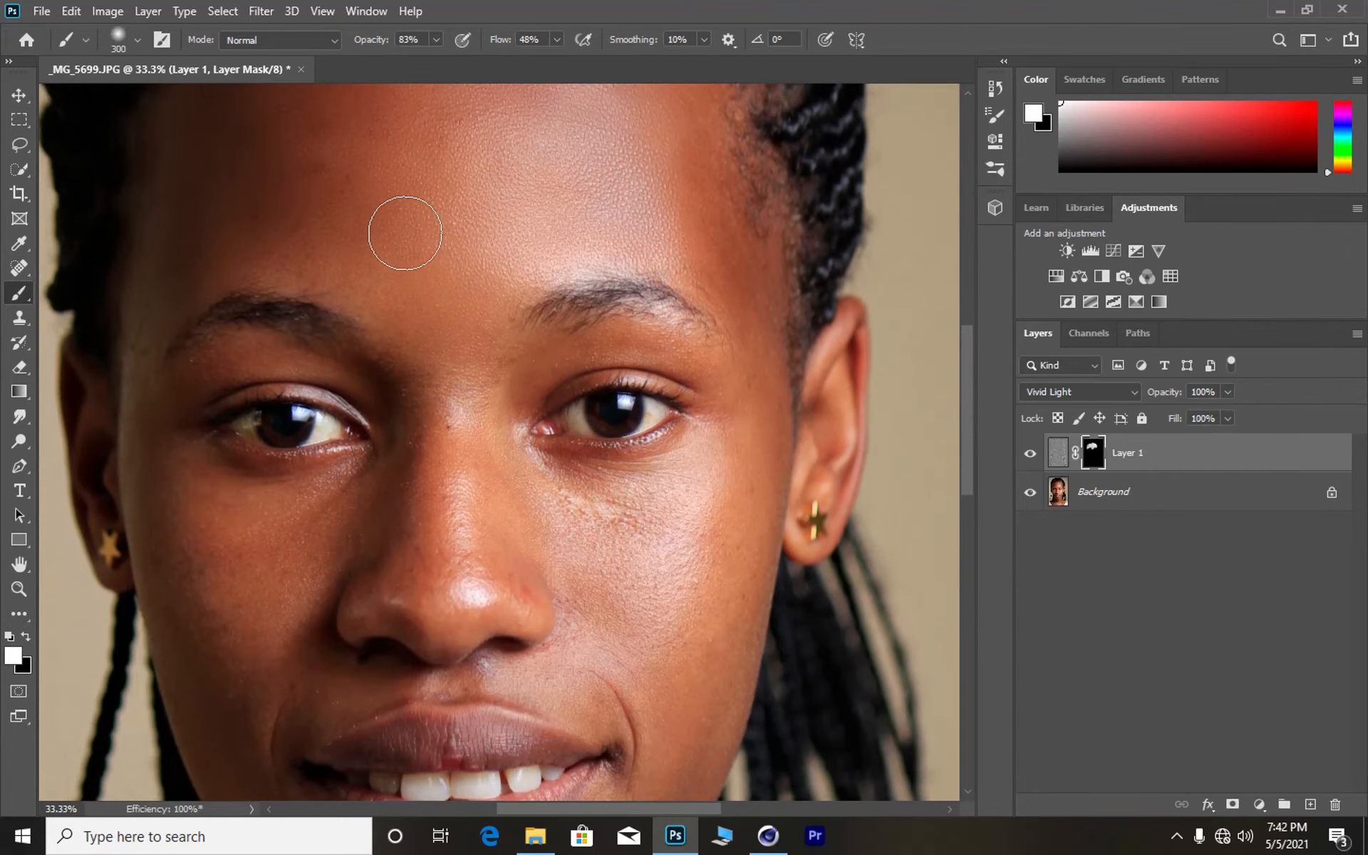
scroll(408, 237, "up", 1)
key("bracketleft")
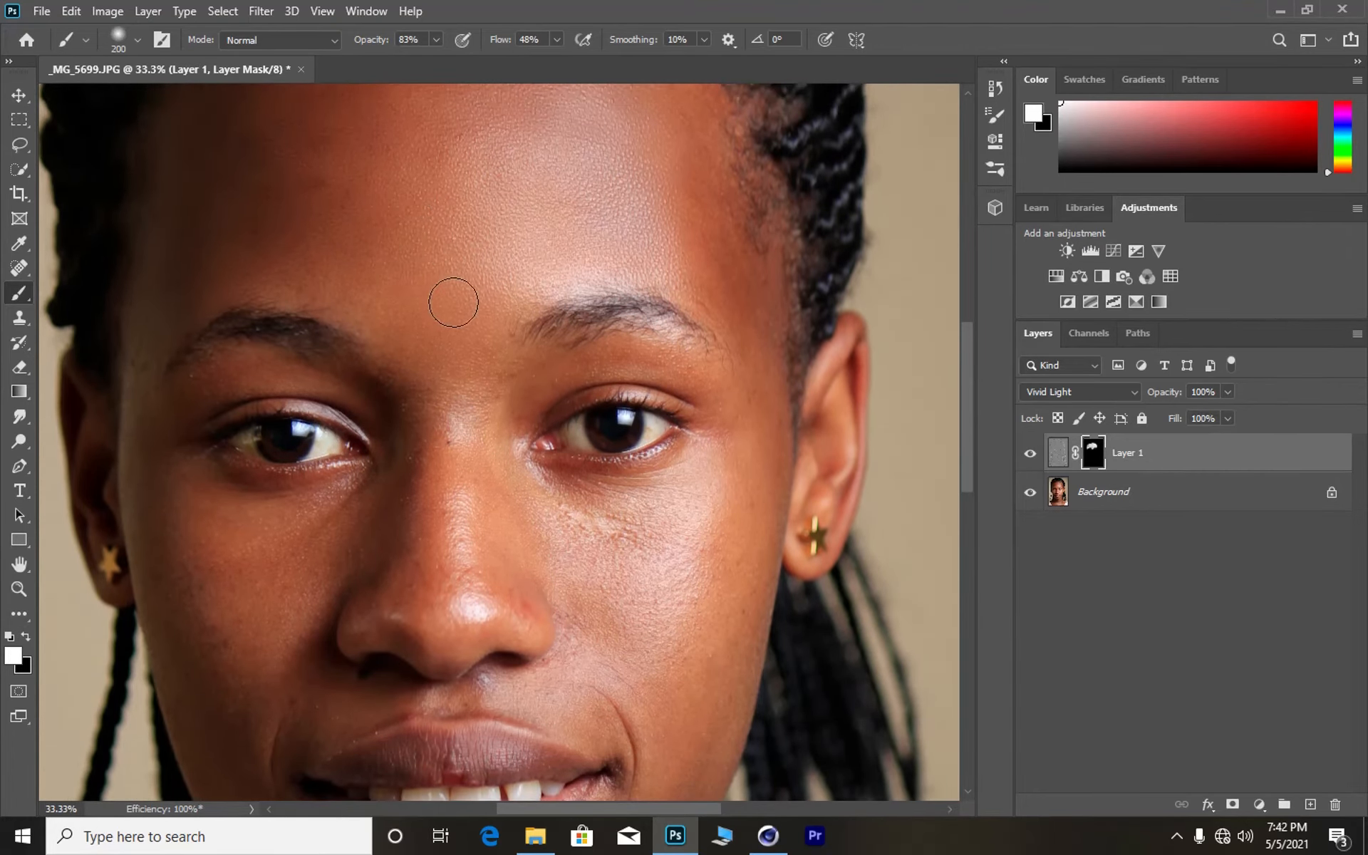
key("bracketleft")
left_click_drag(706, 196, 726, 273)
key("bracketleft")
key("bracketleft")
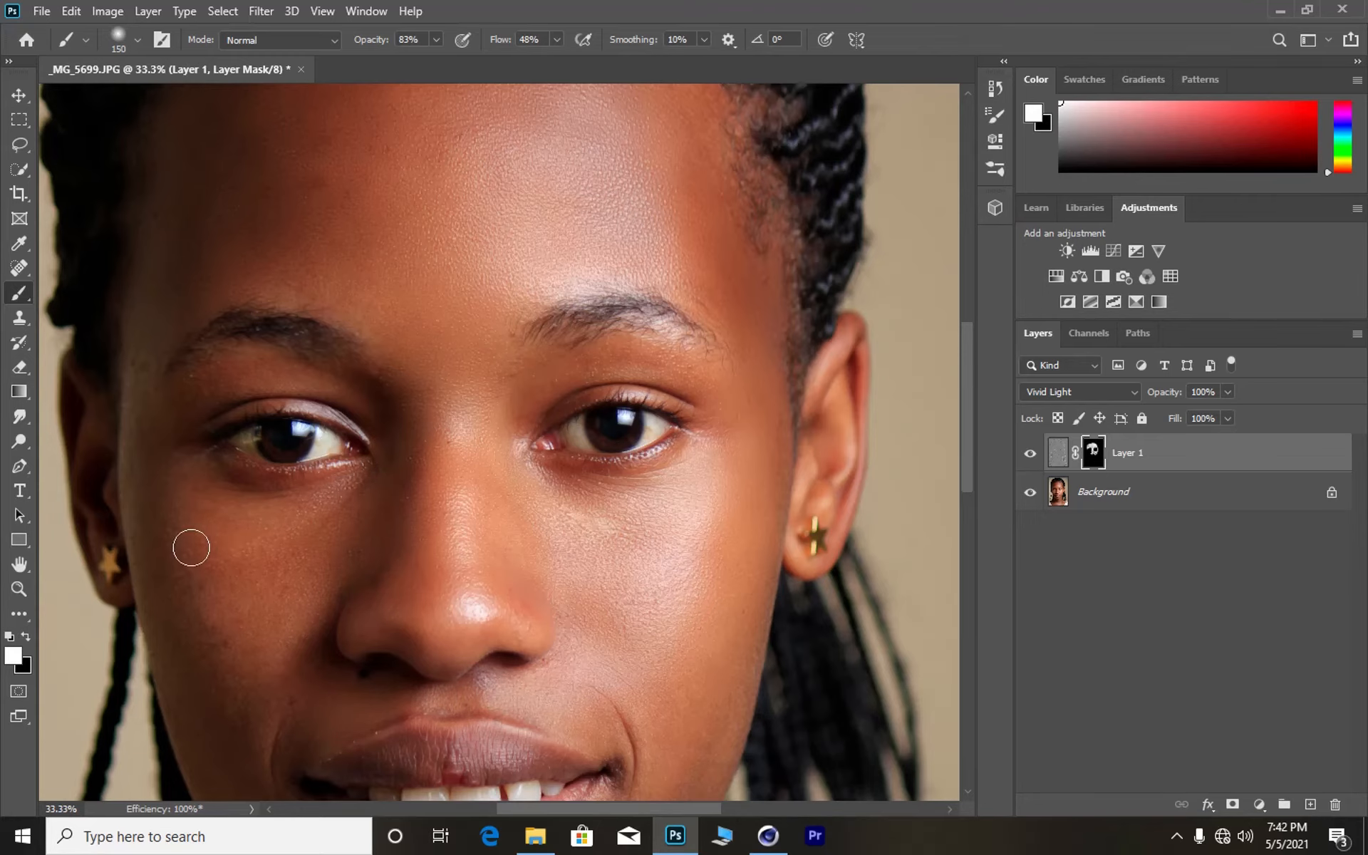
Paint white on the mask over the cheek on the image's left side, varying the brush size and finishing at 150 px
scroll(204, 503, "down", 3)
scroll(207, 499, "down", 1)
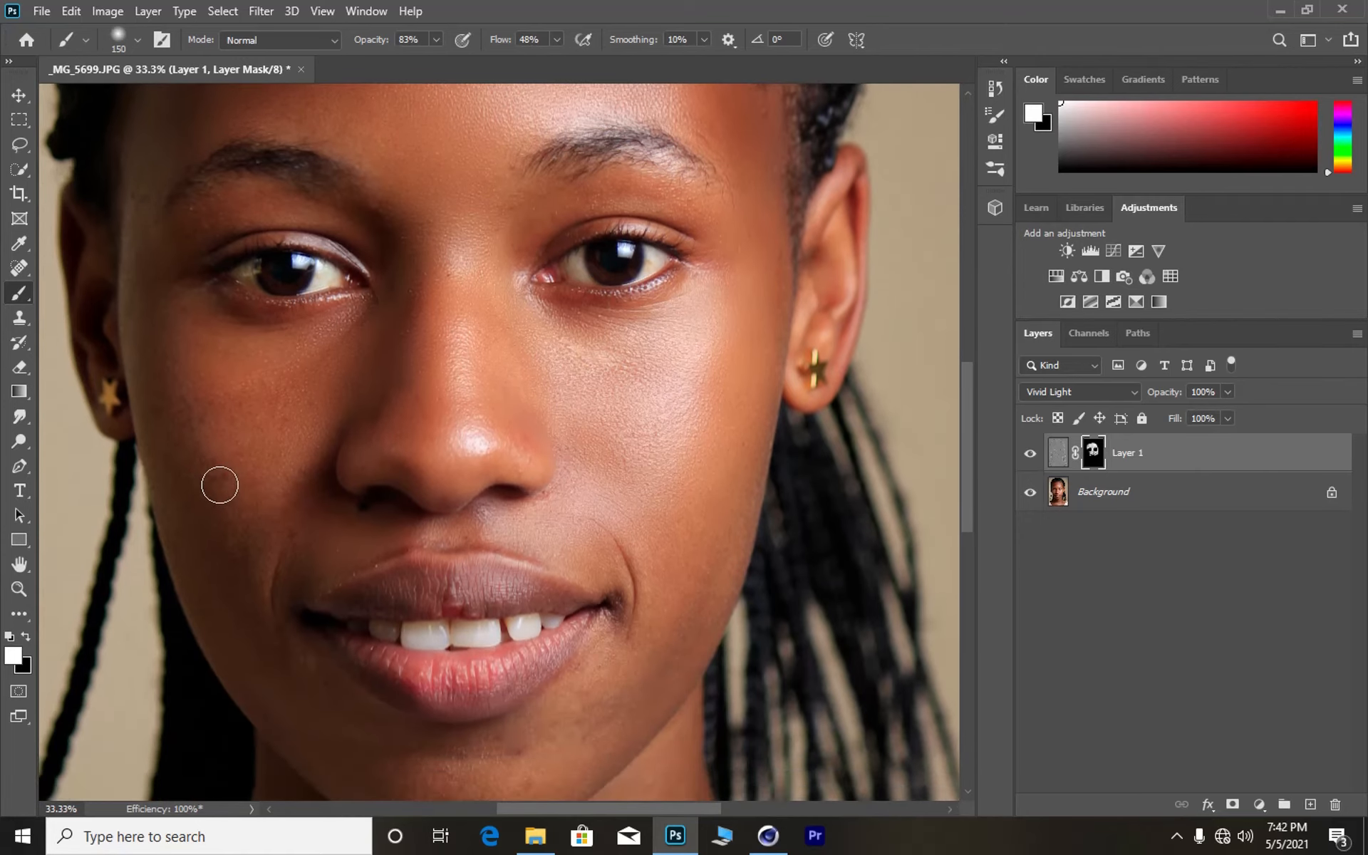
key("bracketright")
key("bracketright")
key("bracketright")
scroll(170, 382, "up", 2)
key("bracketleft")
key("bracketleft")
key("bracketleft")
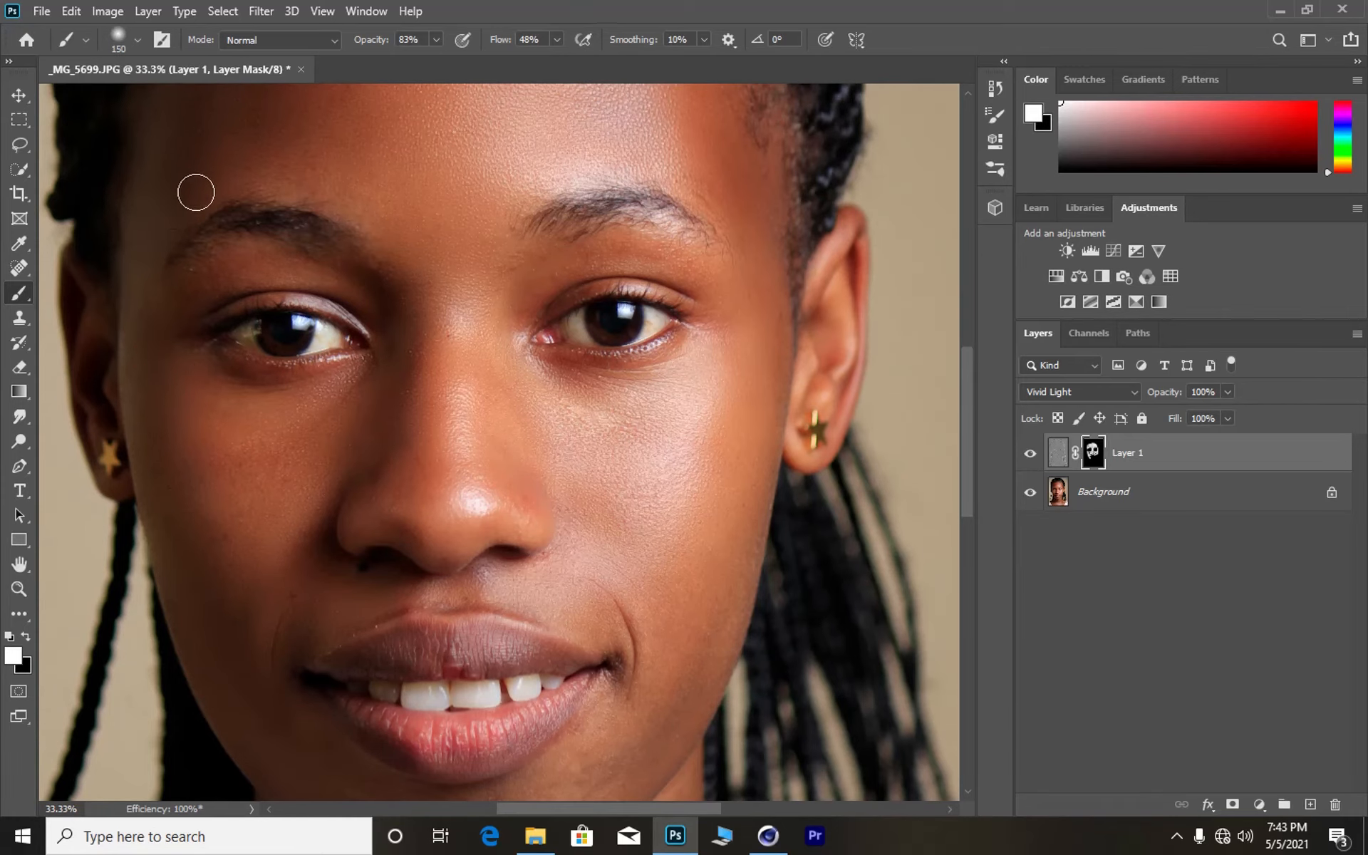
Paint the mask white around the brows and temples with a 90 px brush and over the chin and jaw with a 150 px brush
scroll(214, 128, "up", 2)
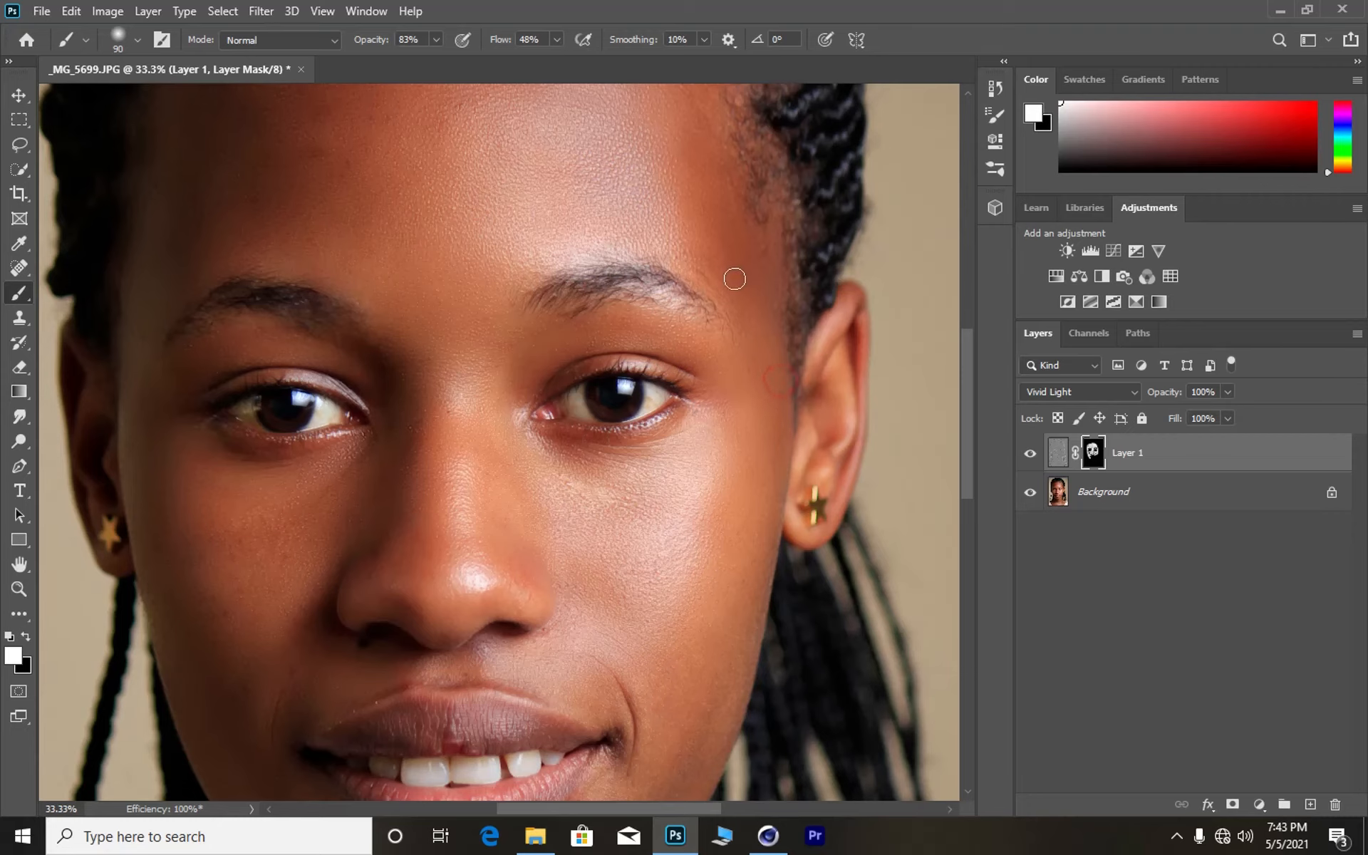
scroll(689, 406, "down", 5)
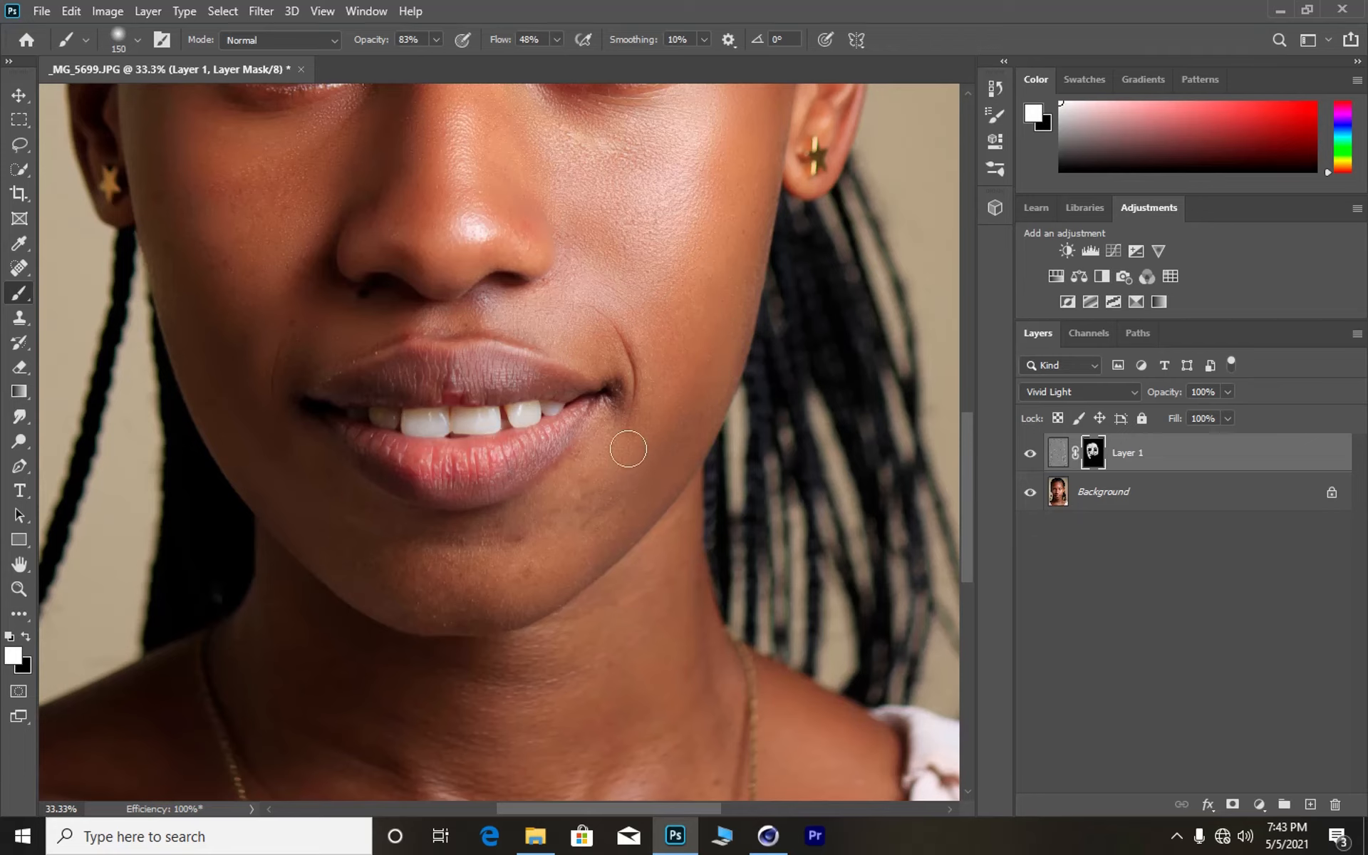
scroll(614, 459, "down", 1)
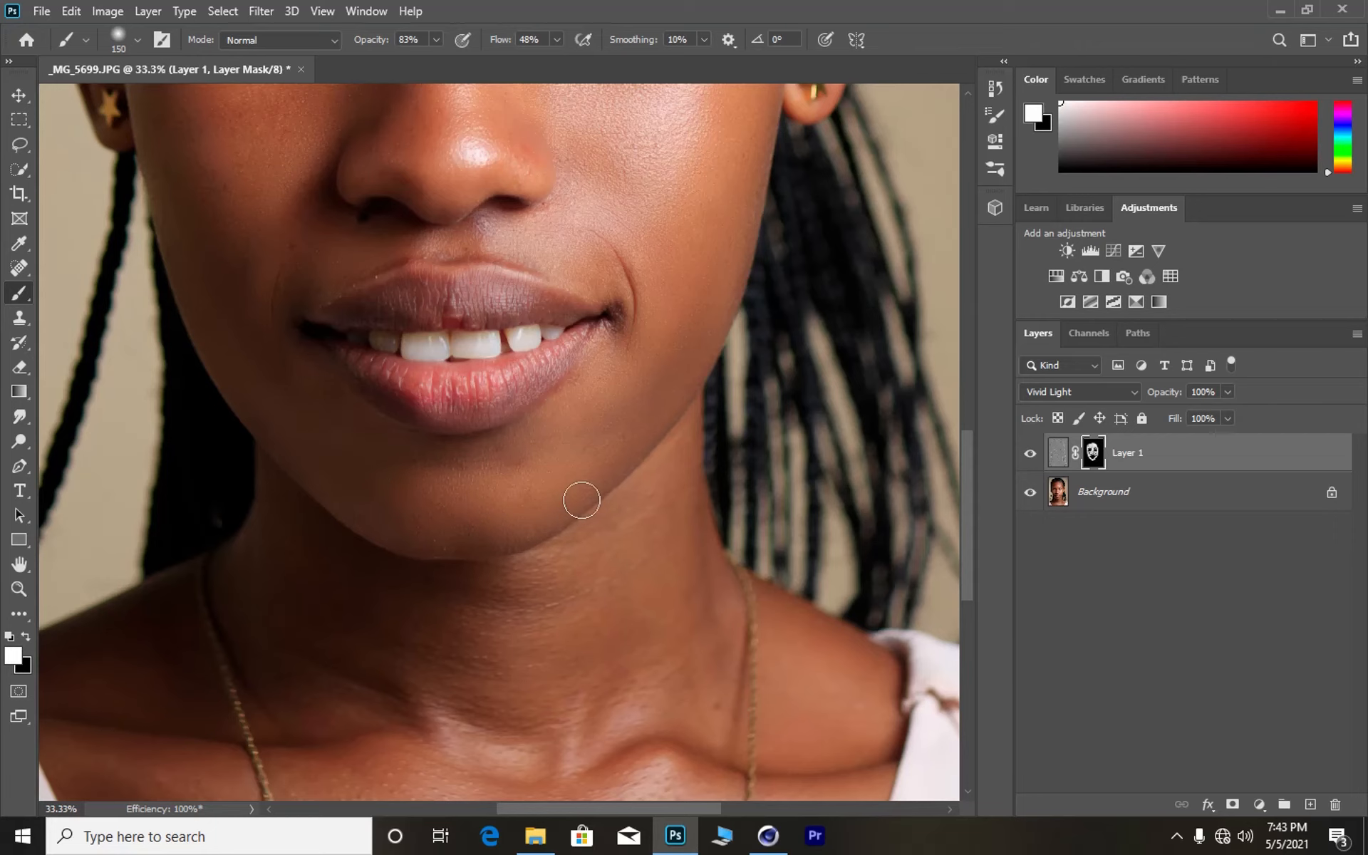
Compare the whole face with and without the smoothing by toggling Layer 1's visibility, leaving the layer visible
scroll(581, 500, "up", 10)
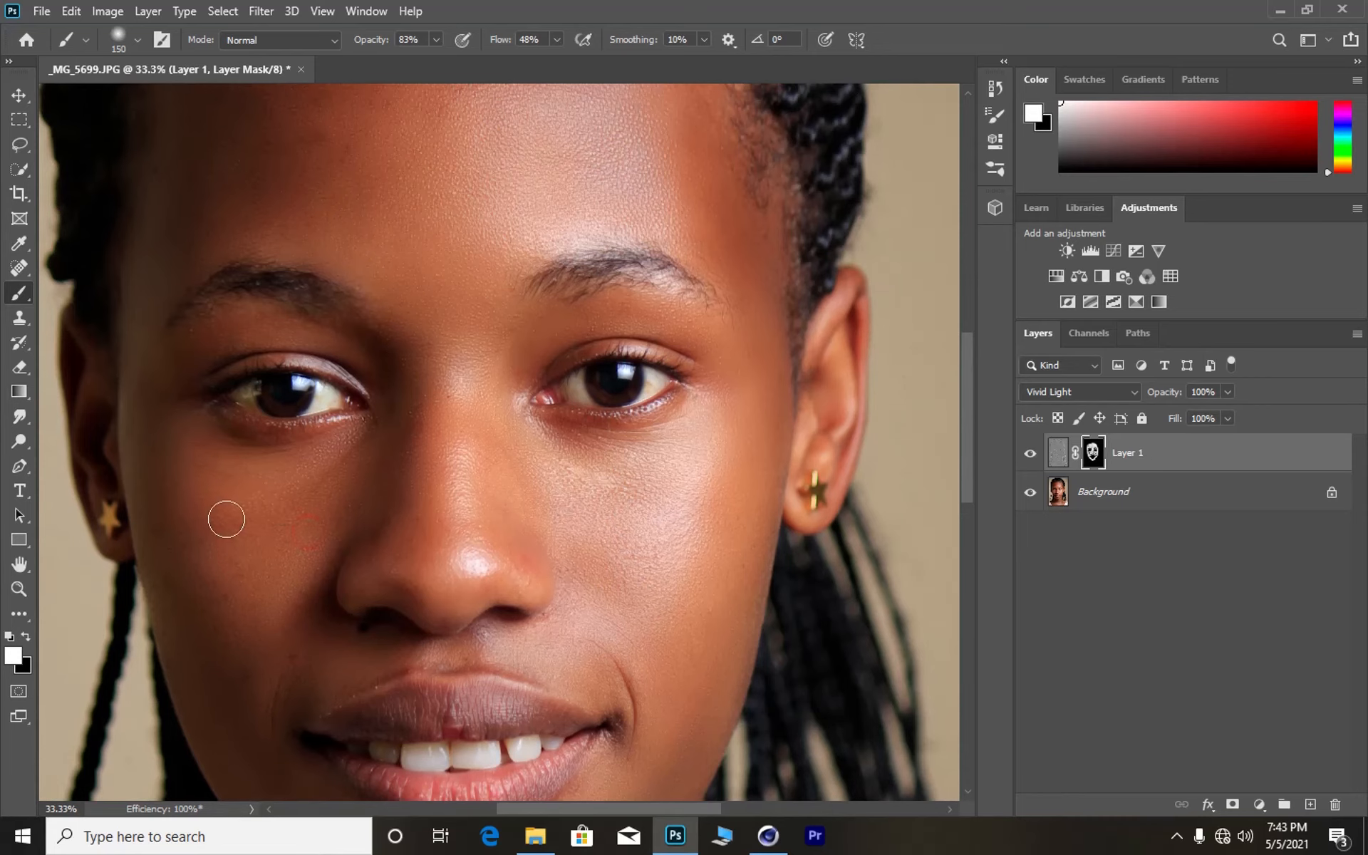
scroll(489, 512, "up", 2)
scroll(489, 513, "down", 2)
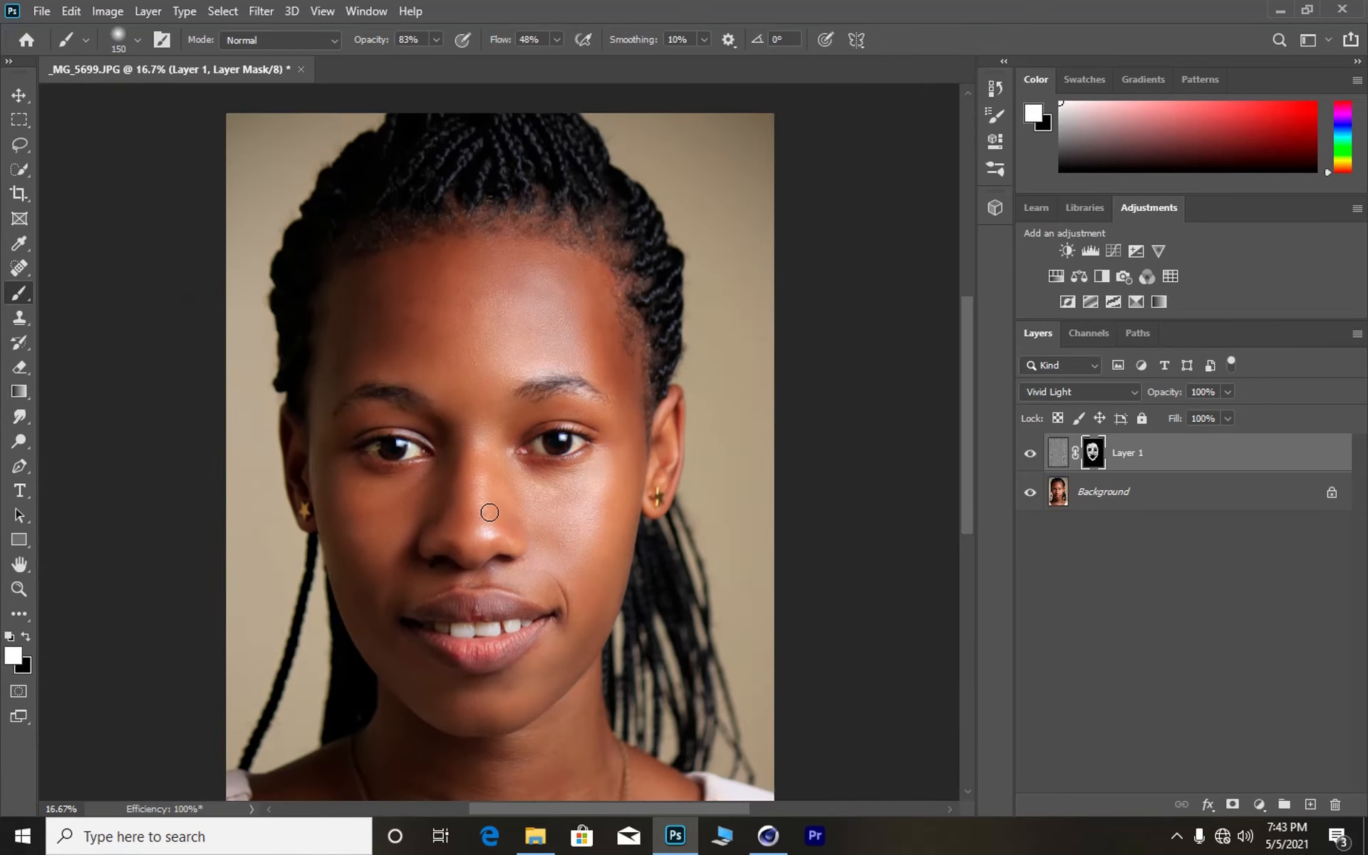
scroll(489, 512, "up", 1)
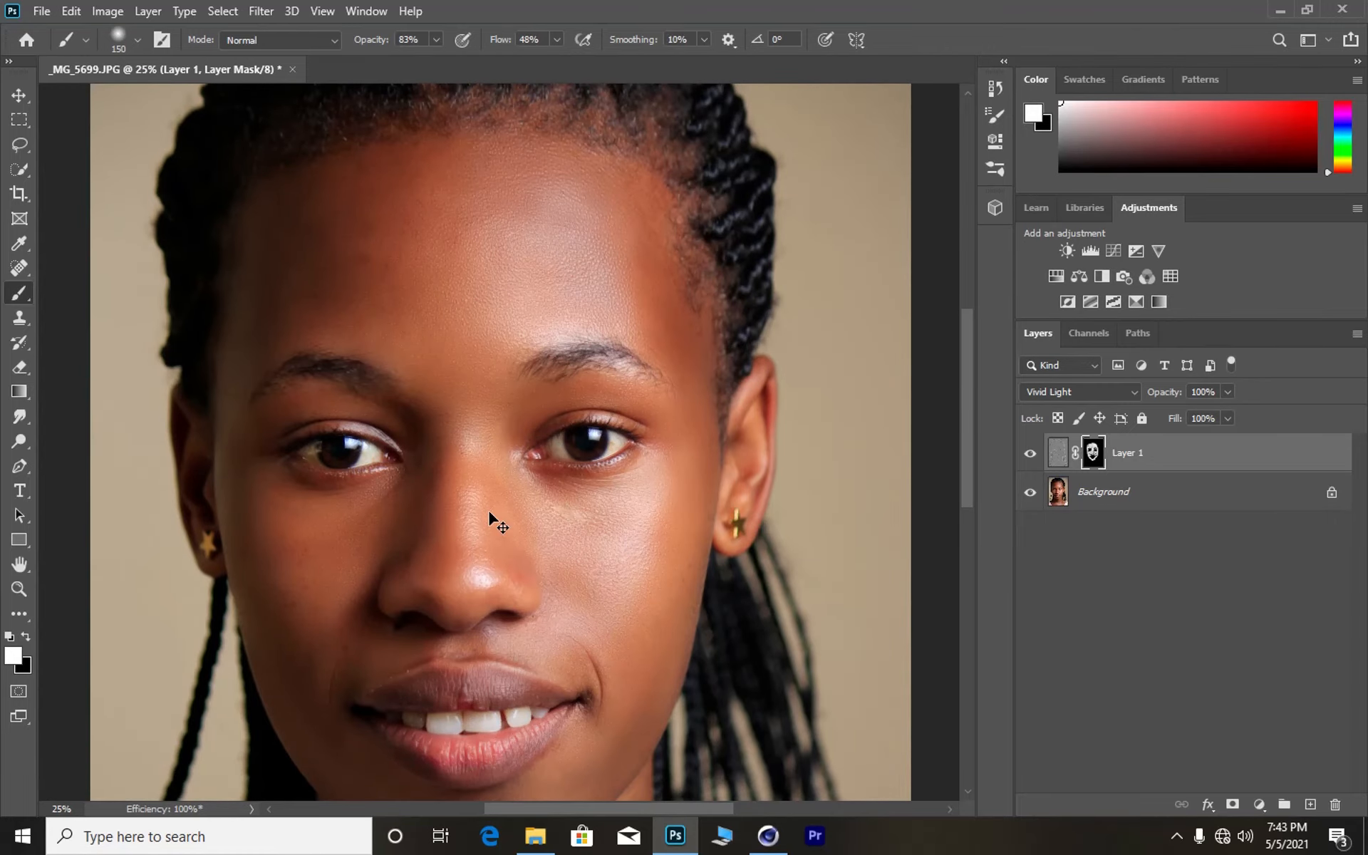
left_click(1030, 455)
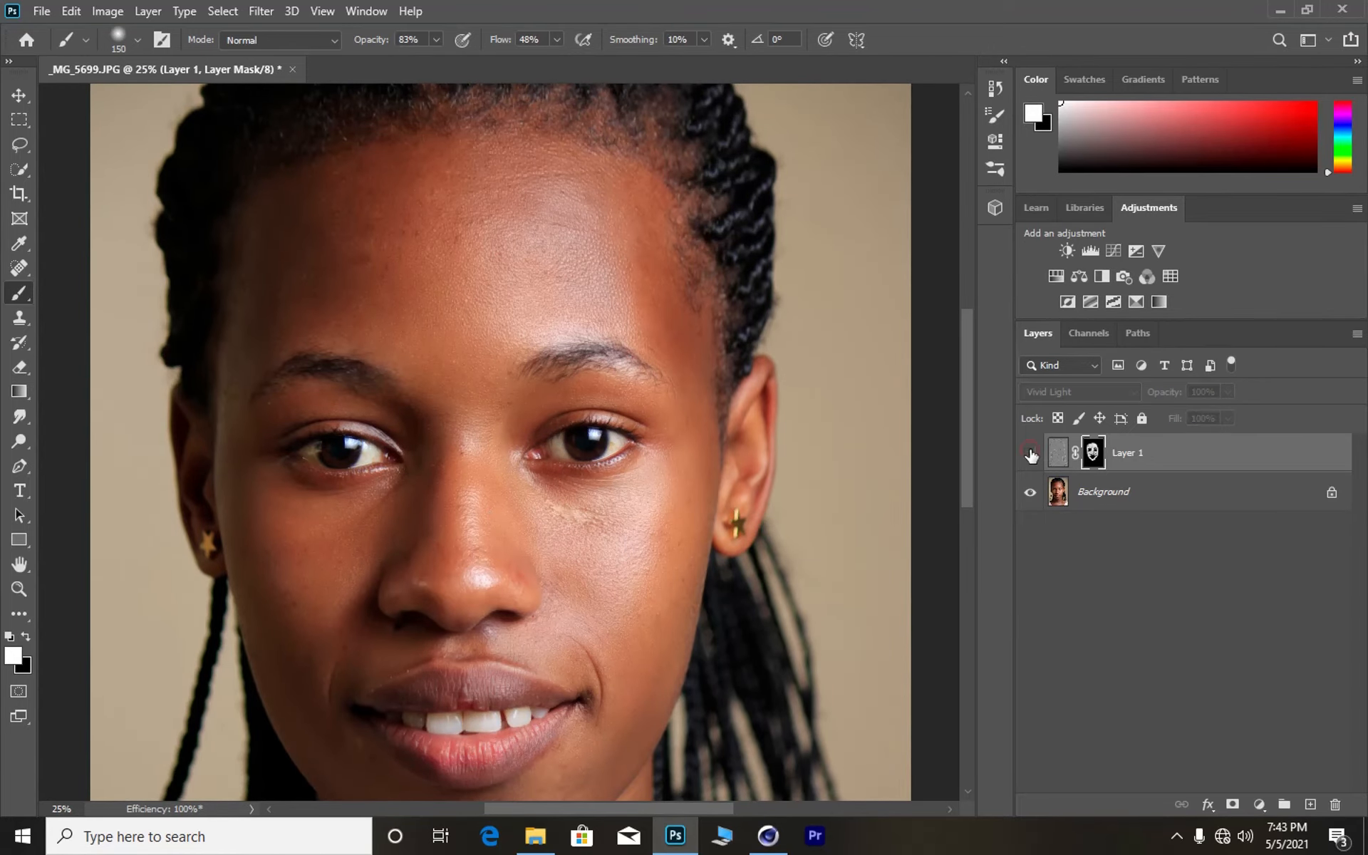
left_click(1030, 455)
left_click(1031, 455)
left_click(1030, 455)
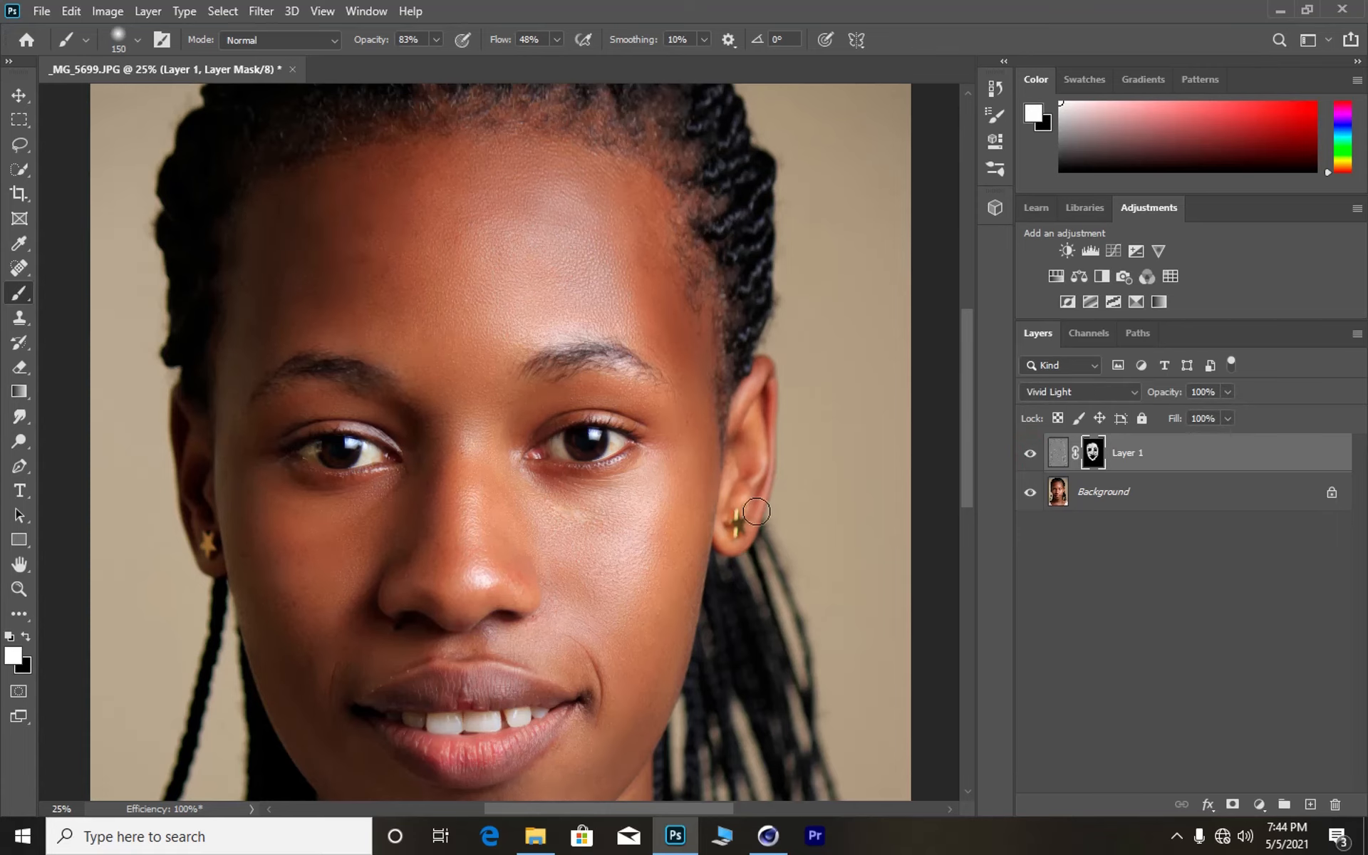
Paint white on the mask over the neck, enlarging the brush to 300 px, to smooth the skin there
scroll(757, 511, "down", 1)
scroll(754, 510, "down", 2)
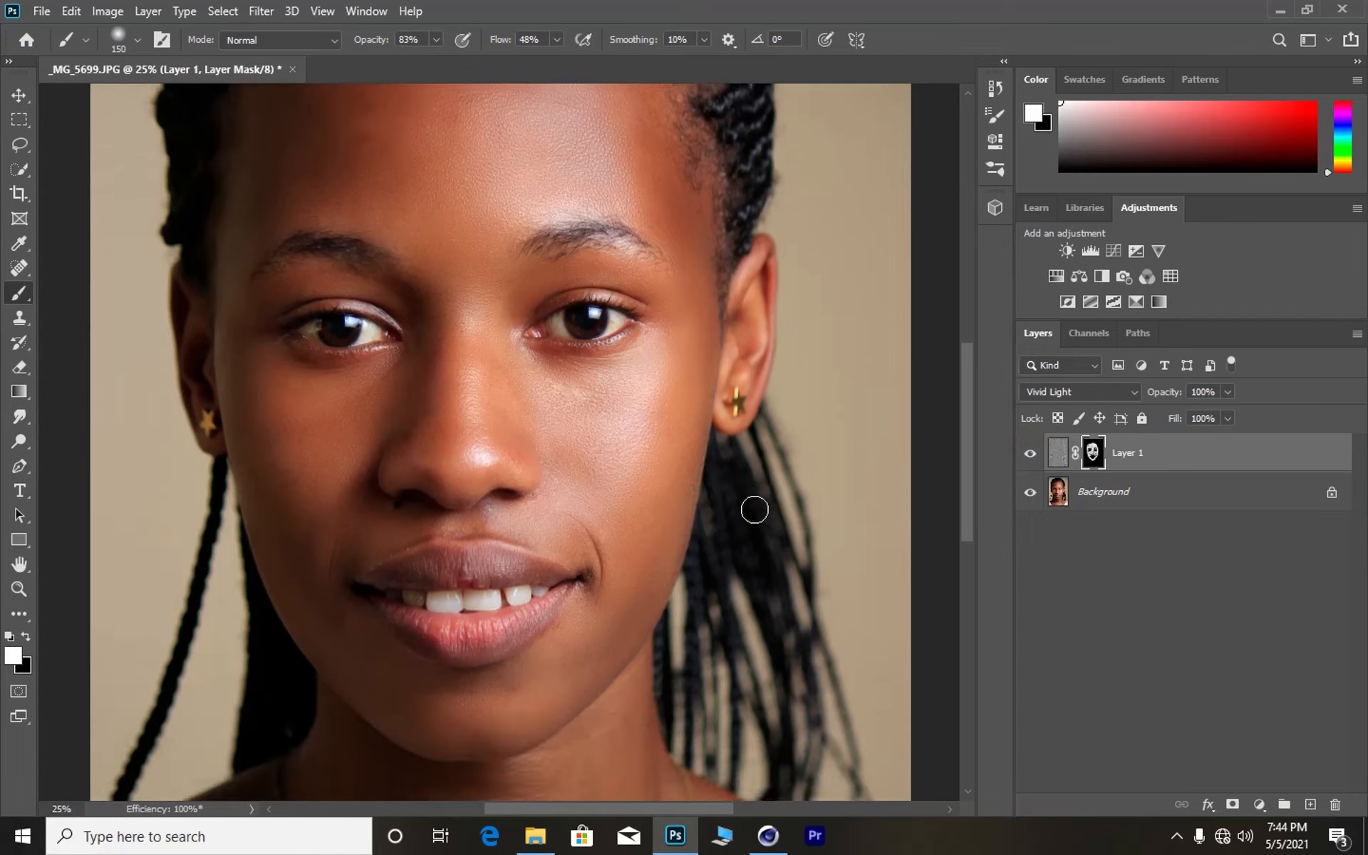
scroll(754, 510, "up", 3)
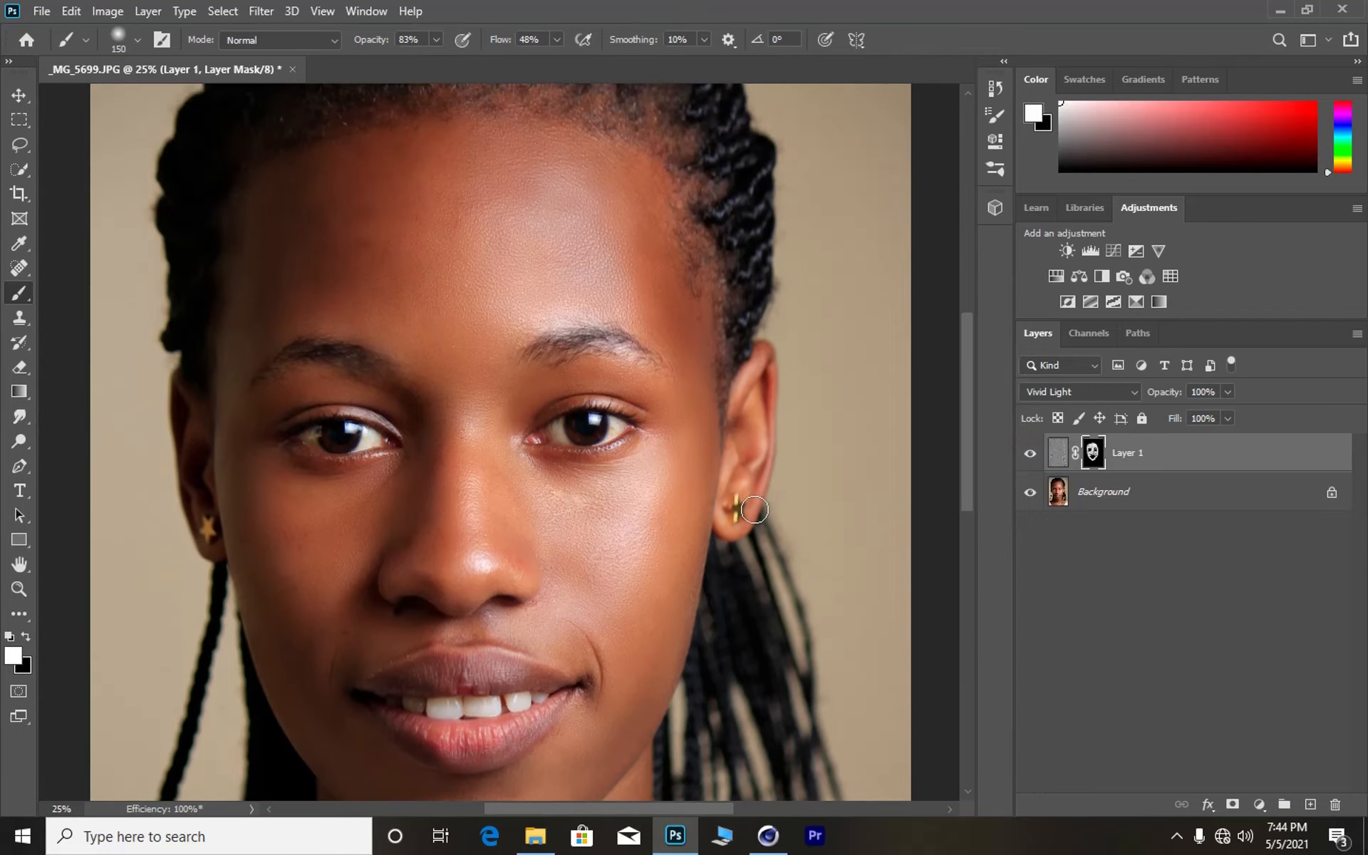
scroll(754, 510, "down", 9)
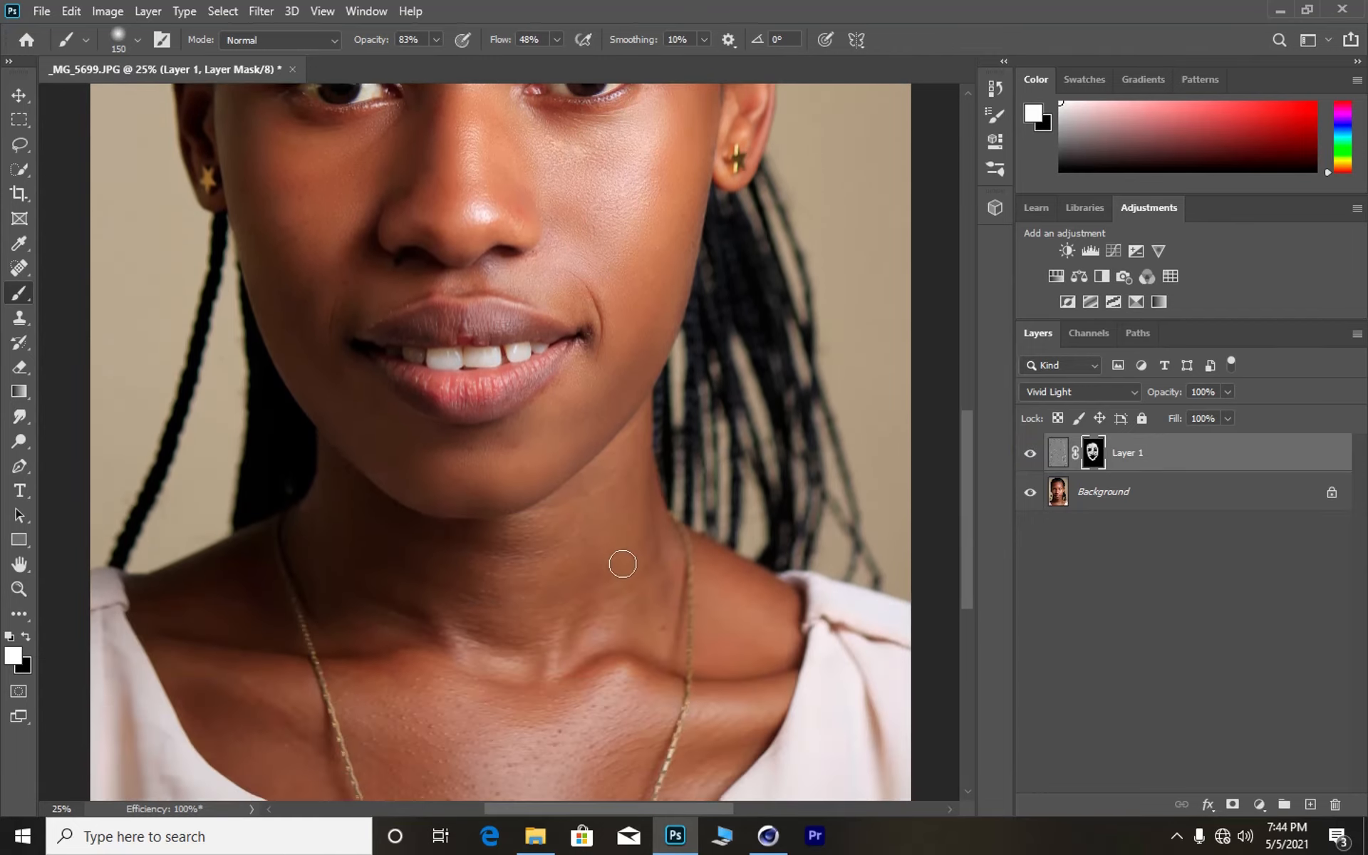
scroll(622, 563, "down", 2)
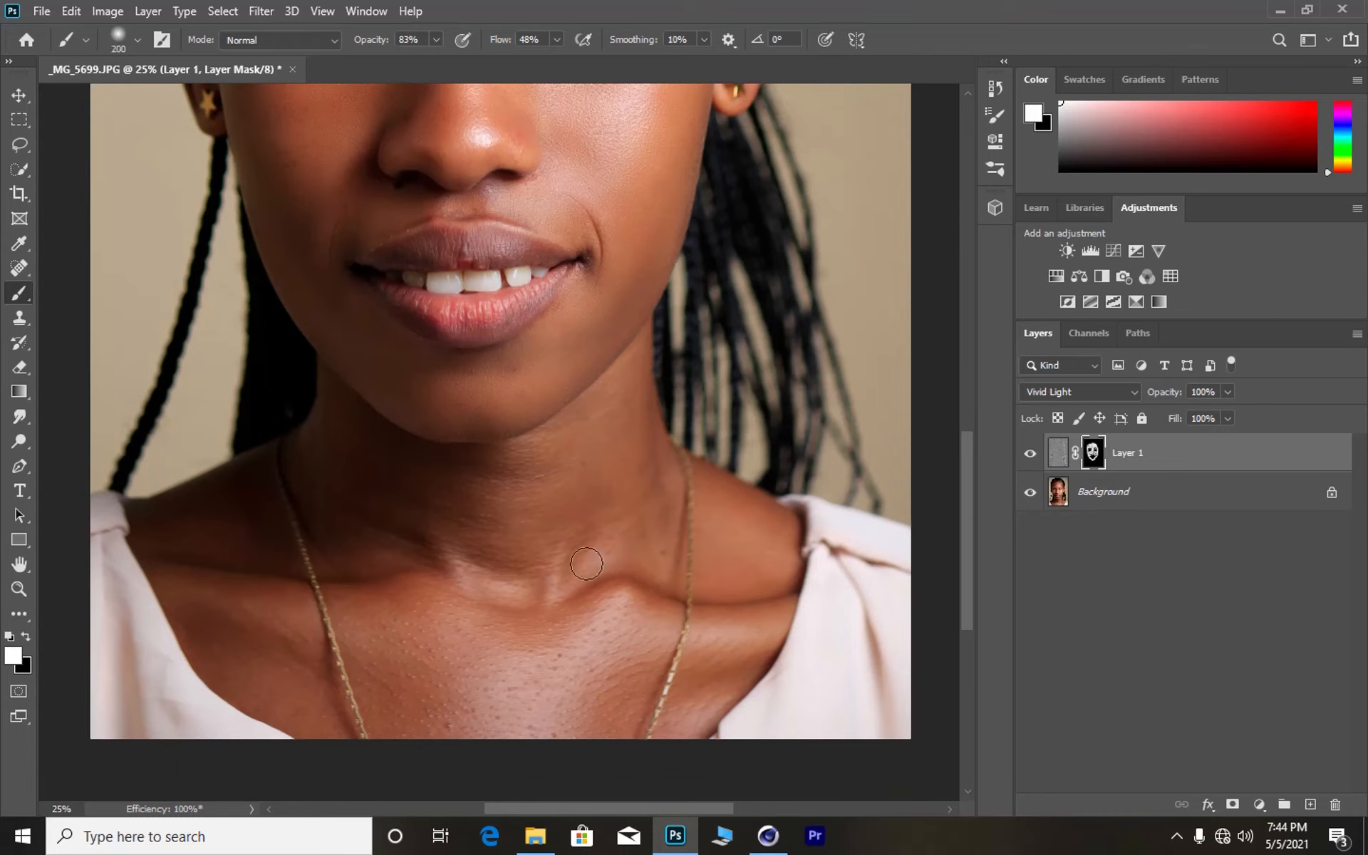
key("bracketright")
key("bracketright")
Extend the white mask painting over the collarbones and upper chest around the necklace with the 300 px brush
scroll(625, 657, "down", 3)
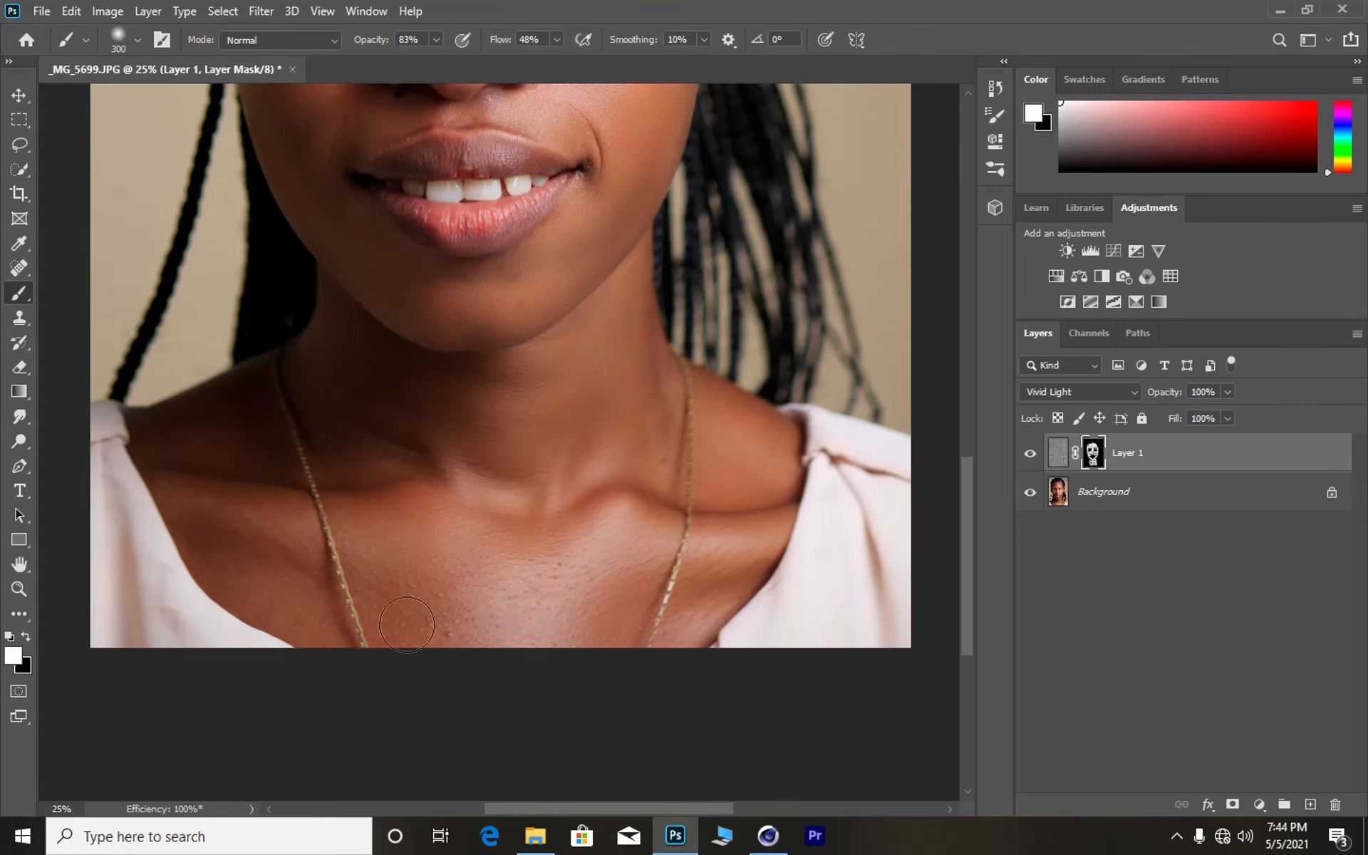
mouse_move(286, 630)
left_mouse_down()
mouse_move(282, 575)
mouse_move(331, 650)
mouse_move(243, 532)
mouse_move(214, 596)
mouse_move(295, 620)
mouse_move(267, 497)
mouse_move(214, 429)
mouse_move(149, 445)
mouse_move(263, 524)
mouse_move(293, 590)
left_mouse_up()
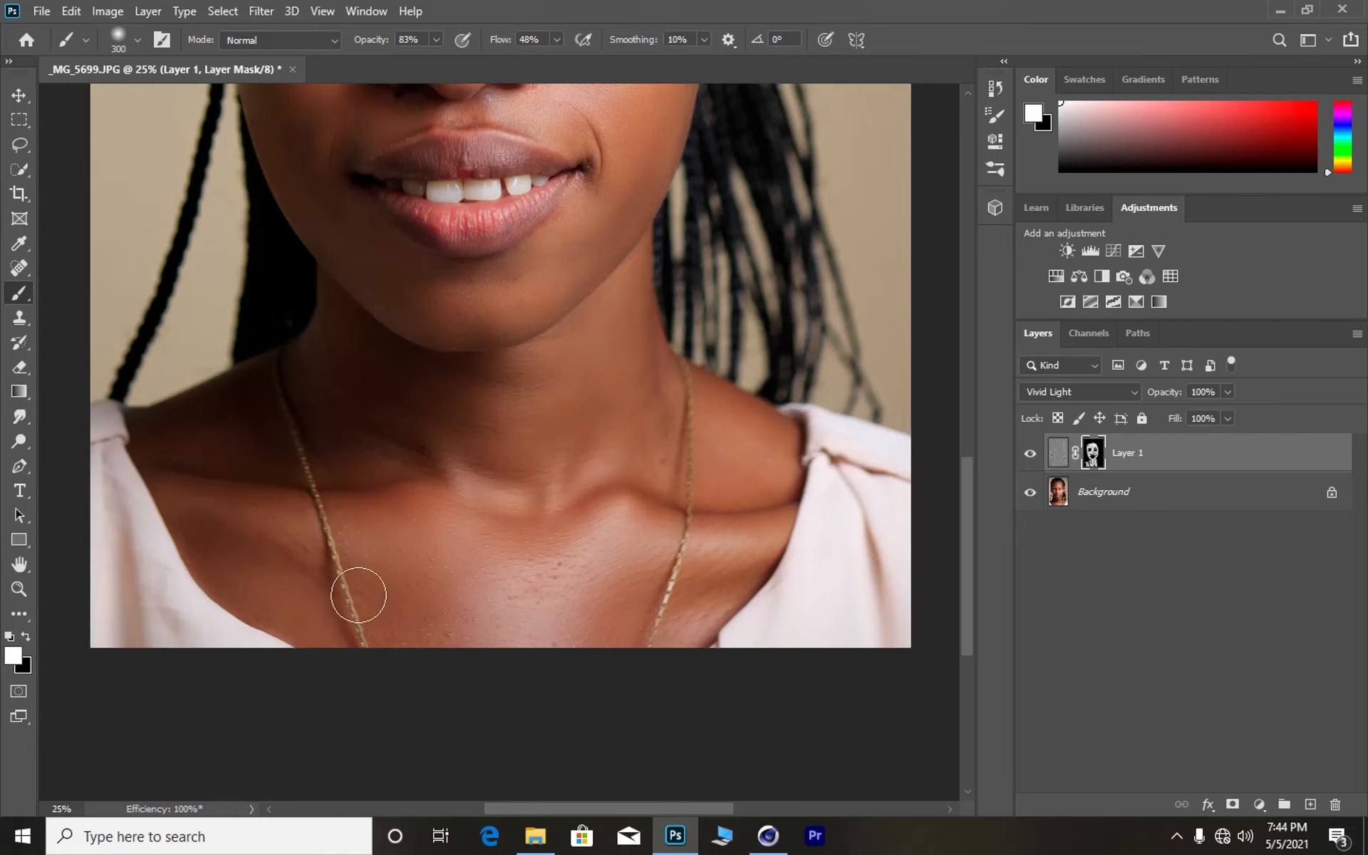
mouse_move(706, 622)
left_mouse_down()
mouse_move(727, 544)
mouse_move(718, 473)
mouse_move(756, 494)
mouse_move(716, 416)
mouse_move(743, 446)
mouse_move(770, 441)
mouse_move(754, 514)
mouse_move(689, 557)
mouse_move(652, 457)
mouse_move(673, 407)
left_mouse_up()
mouse_move(652, 474)
left_mouse_down()
mouse_move(613, 569)
mouse_move(541, 606)
mouse_move(574, 559)
mouse_move(484, 580)
mouse_move(447, 632)
mouse_move(536, 576)
mouse_move(424, 549)
mouse_move(378, 560)
mouse_move(418, 636)
mouse_move(467, 651)
mouse_move(521, 636)
left_mouse_up()
Examine the smoothed face at several magnifications, checking the skin texture on the cheeks, nose and forehead
scroll(522, 636, "up", 8)
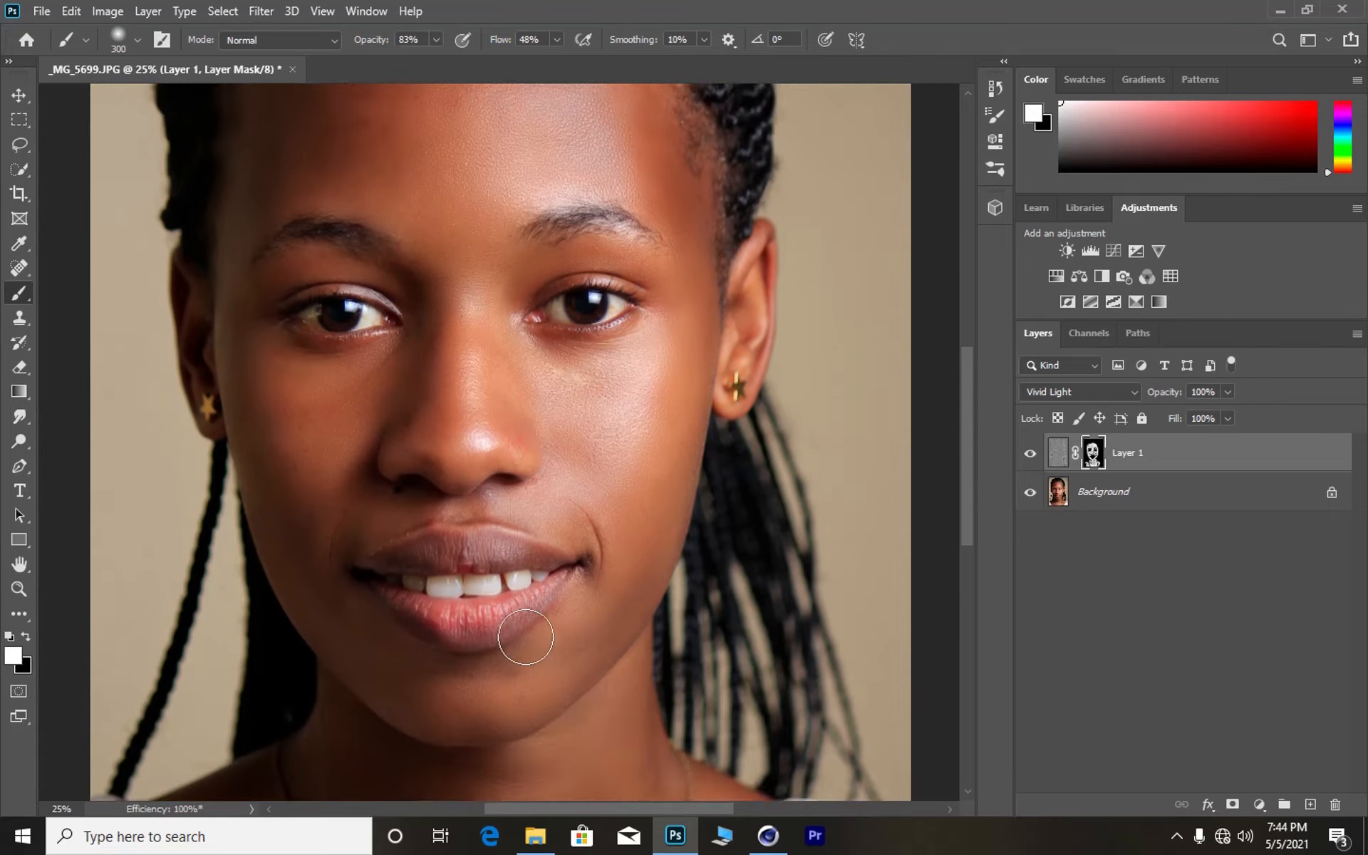
scroll(525, 636, "up", 2)
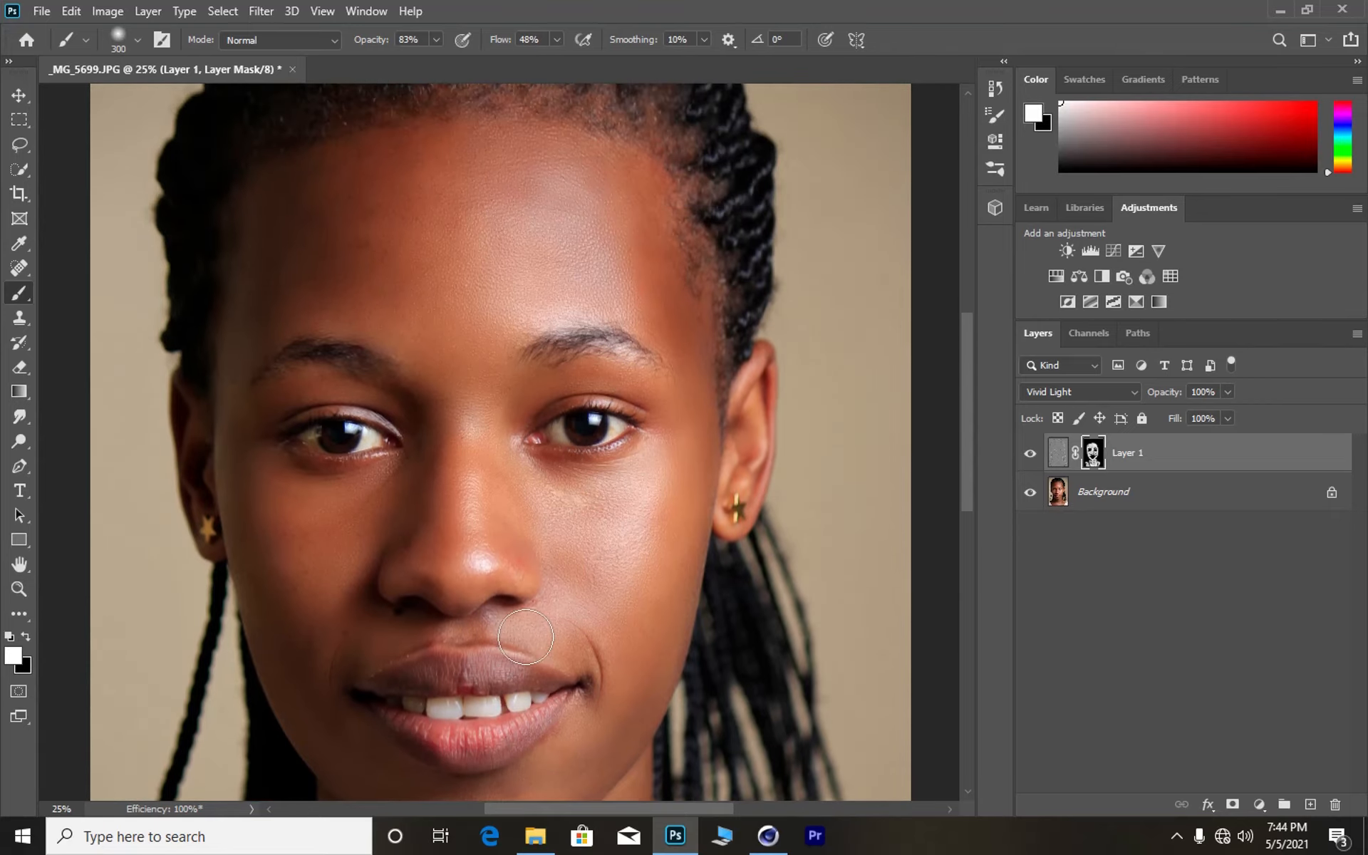
scroll(525, 636, "down", 2)
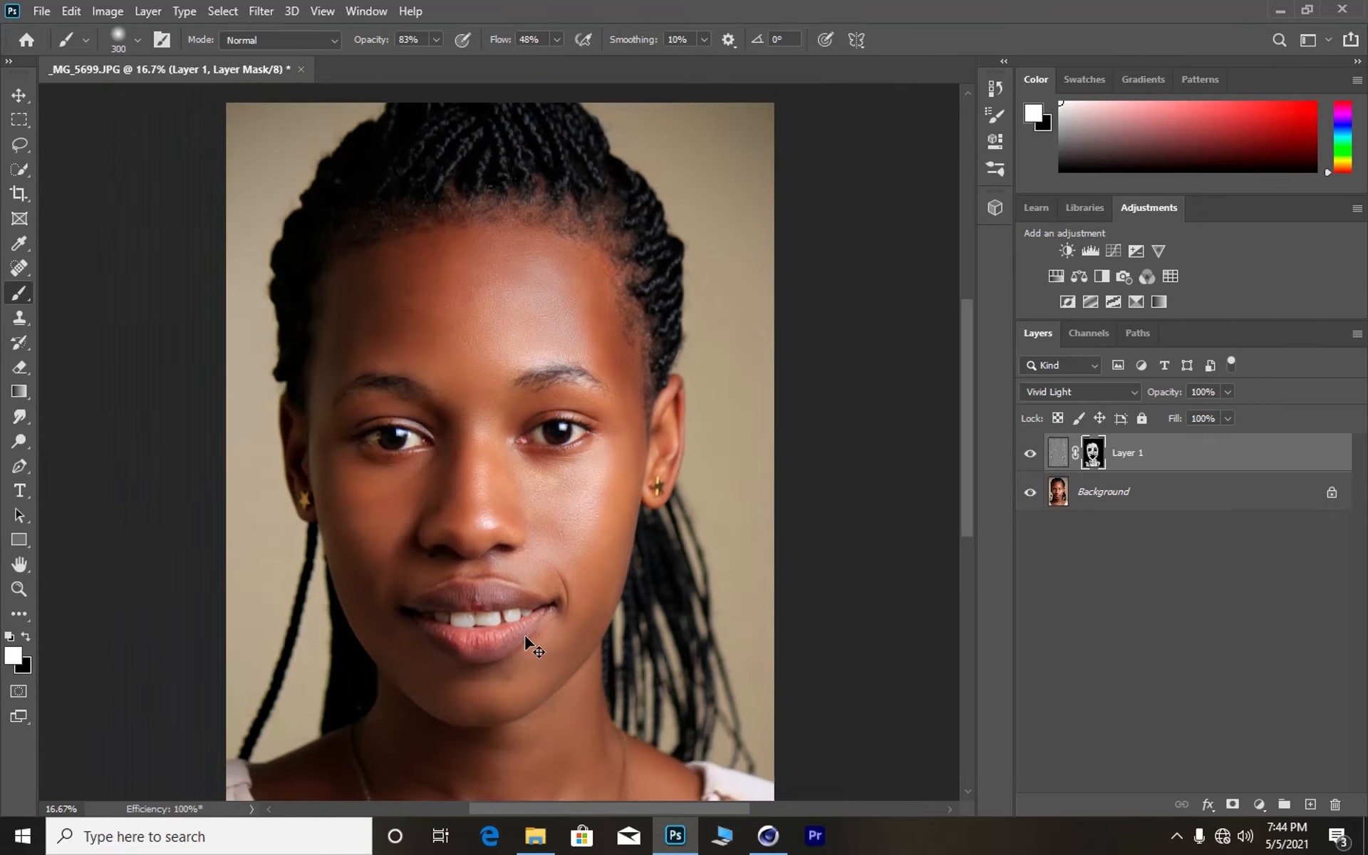
scroll(525, 636, "up", 1)
scroll(525, 636, "up", 1)
scroll(525, 636, "down", 1)
scroll(525, 637, "up", 2)
scroll(524, 635, "down", 1)
scroll(524, 635, "up", 2)
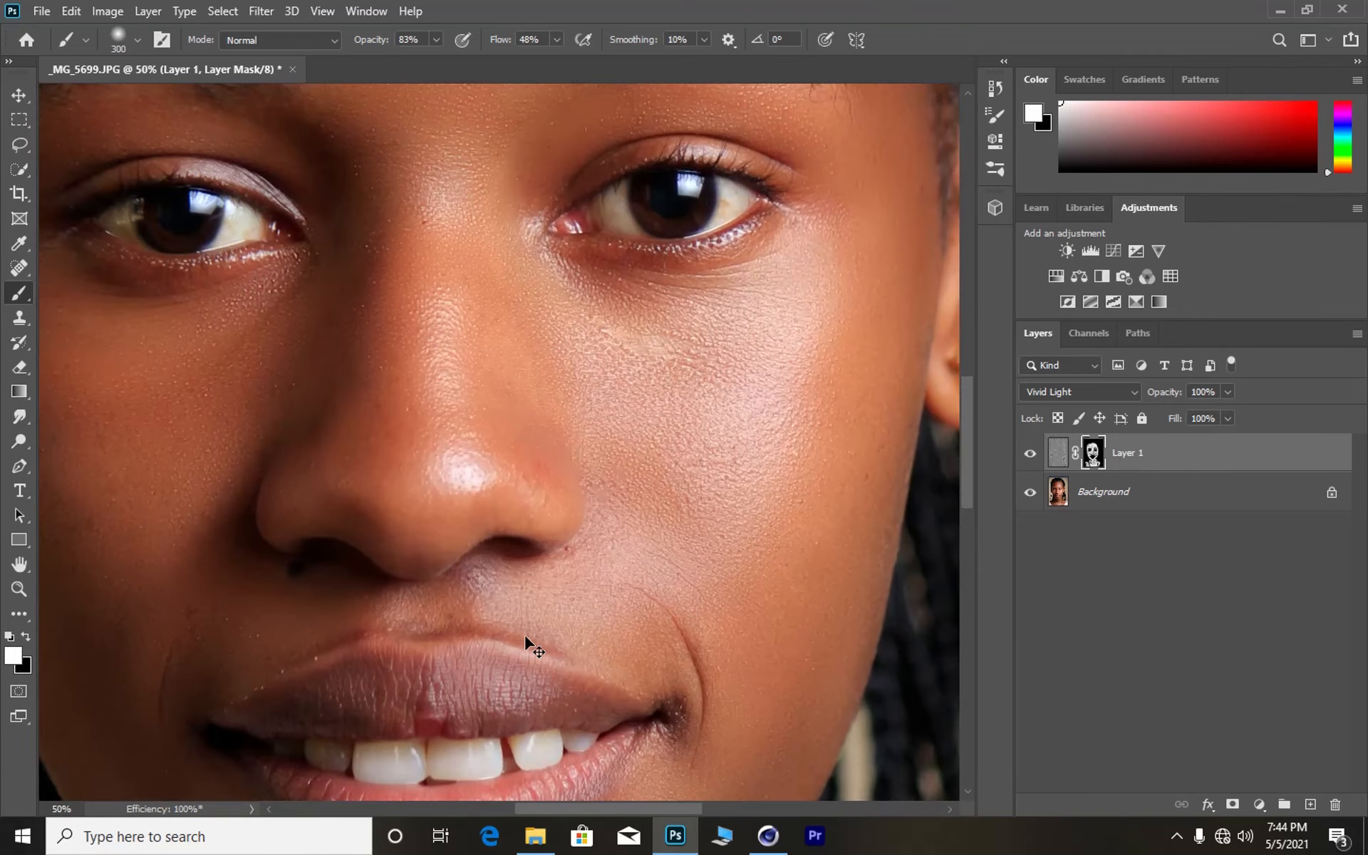
scroll(536, 496, "up", 10)
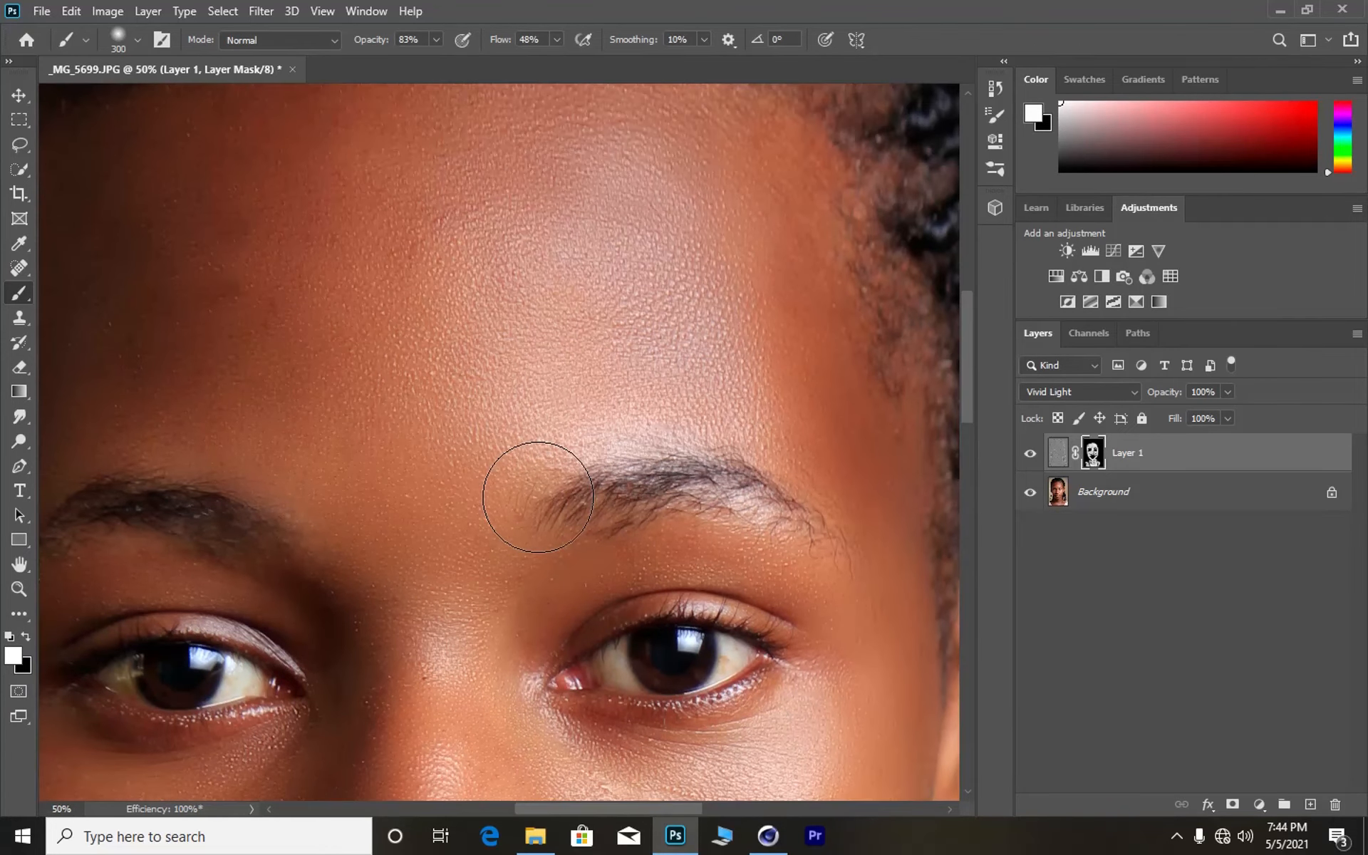
scroll(538, 496, "down", 2)
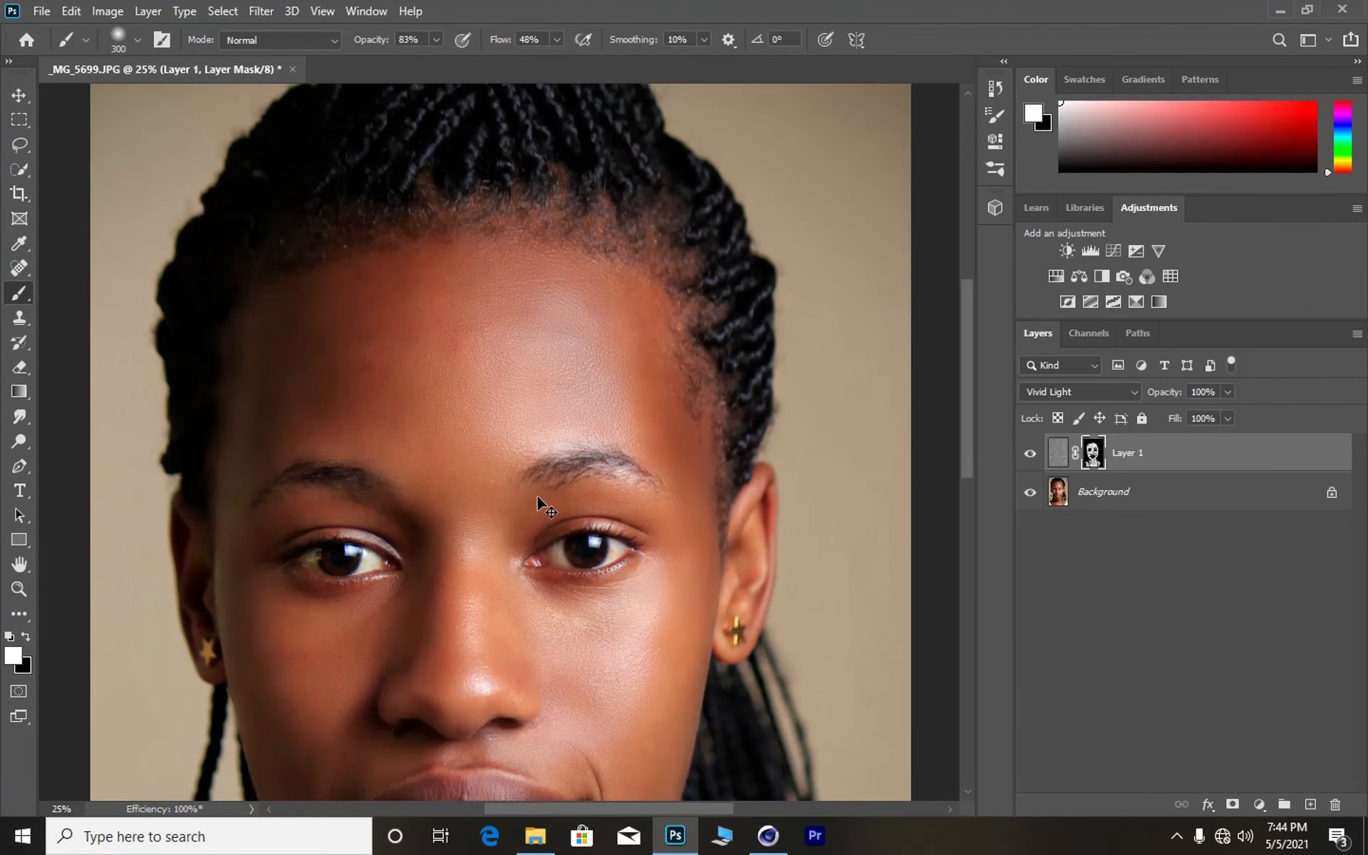